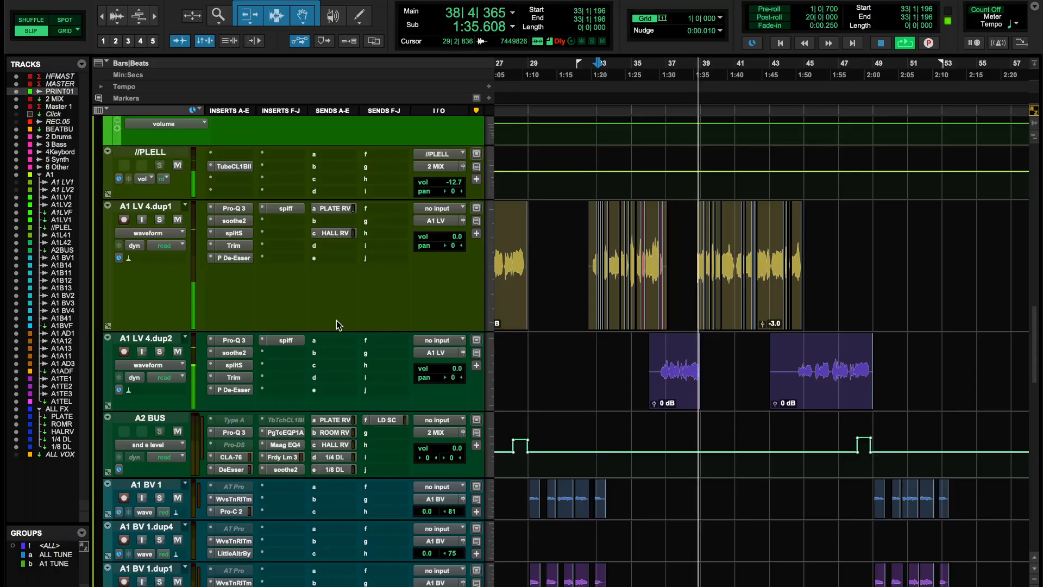
Stop playback and check the Pro-Q 3 curve on the A1 LV 4.dup1 track.
key("space")
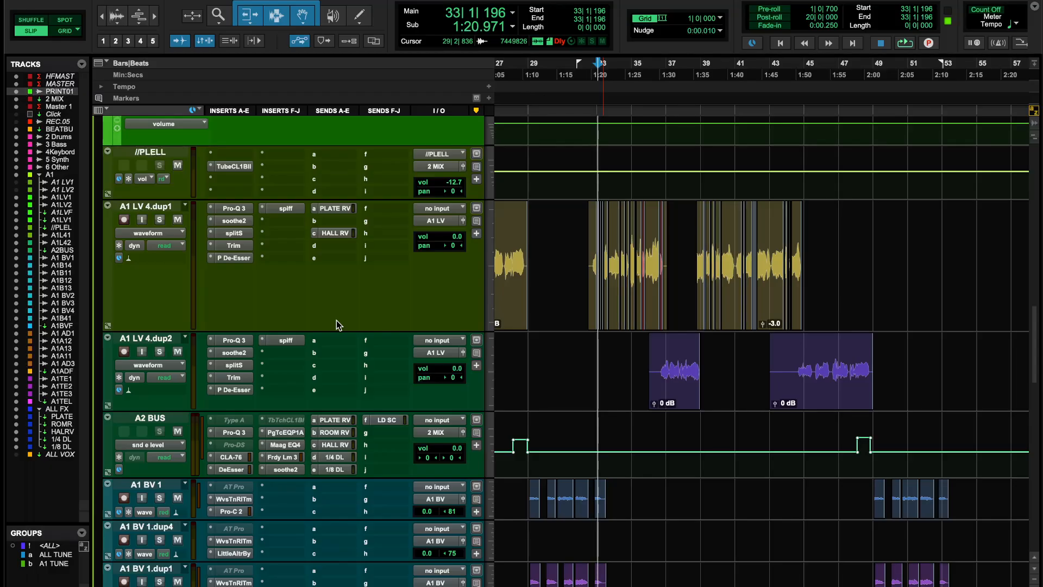
left_click(237, 209)
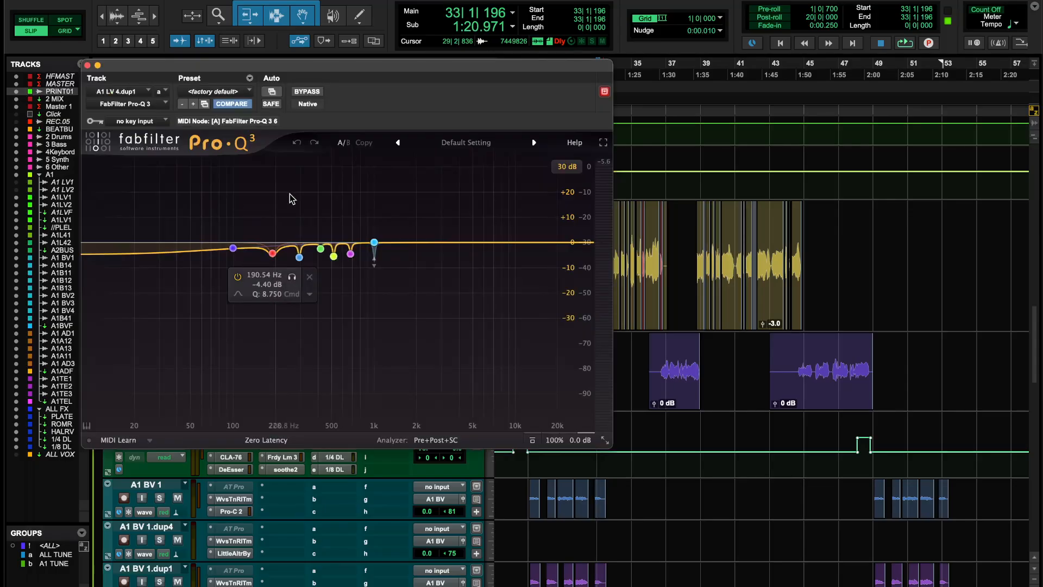
left_click(87, 66)
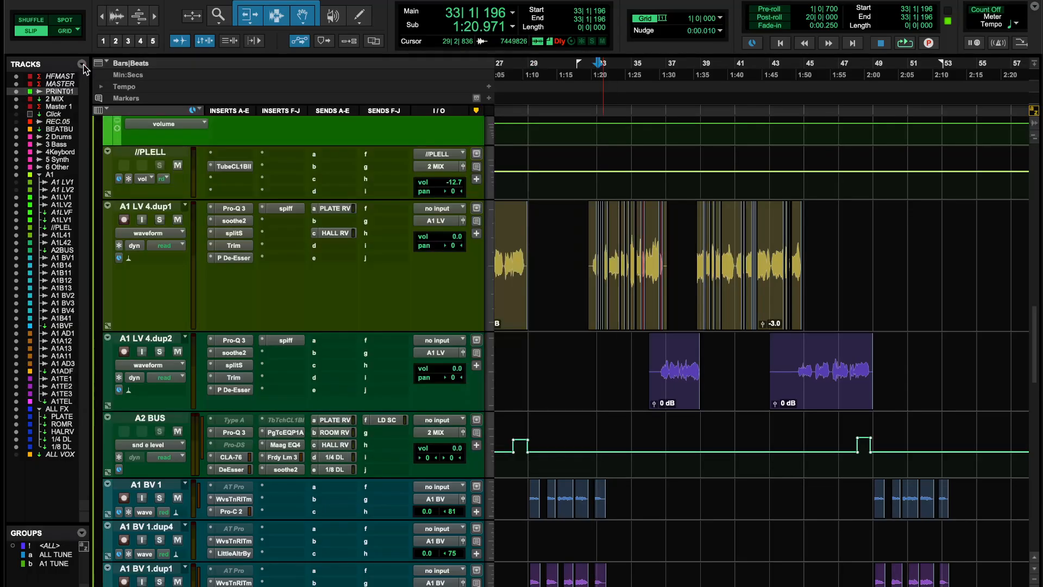
Examine the A1 LV FX.dup1 plug-in chain and the separately gained clips around bar 33 on A1 LV 4.dup1.
scroll(243, 208, "up", 4)
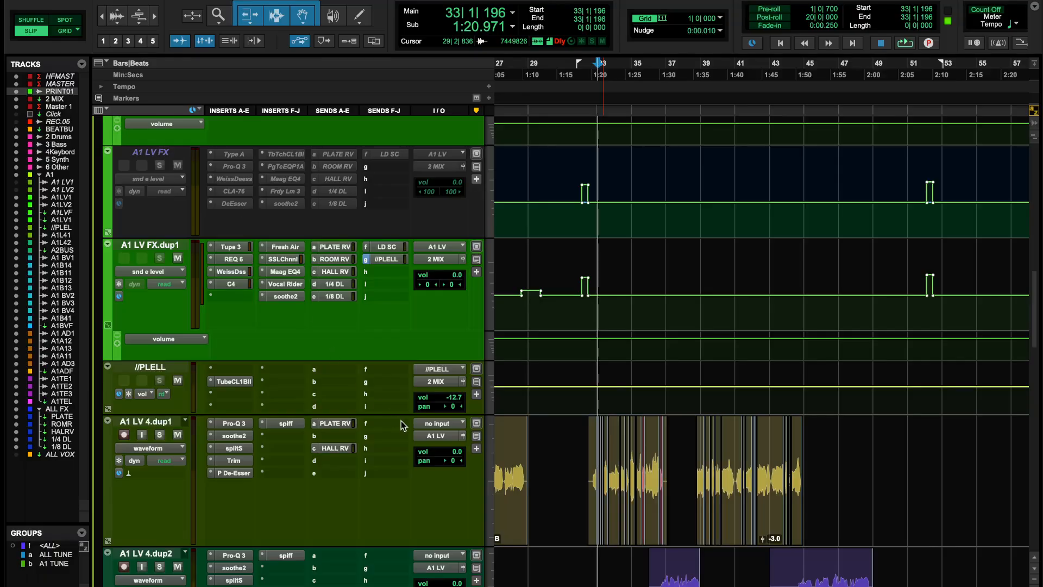
scroll(651, 515, "up", 6)
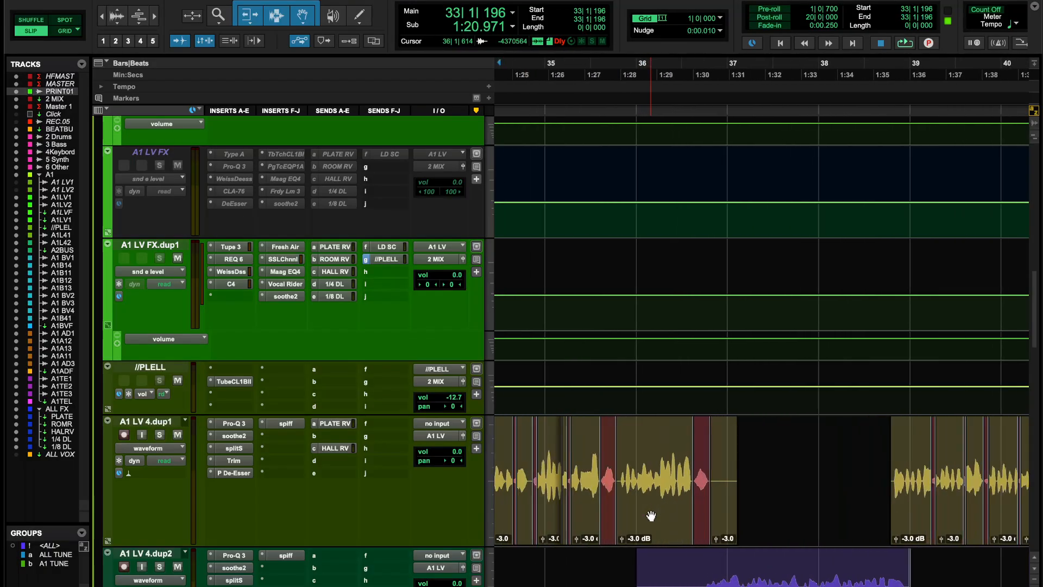
scroll(651, 515, "up", 5)
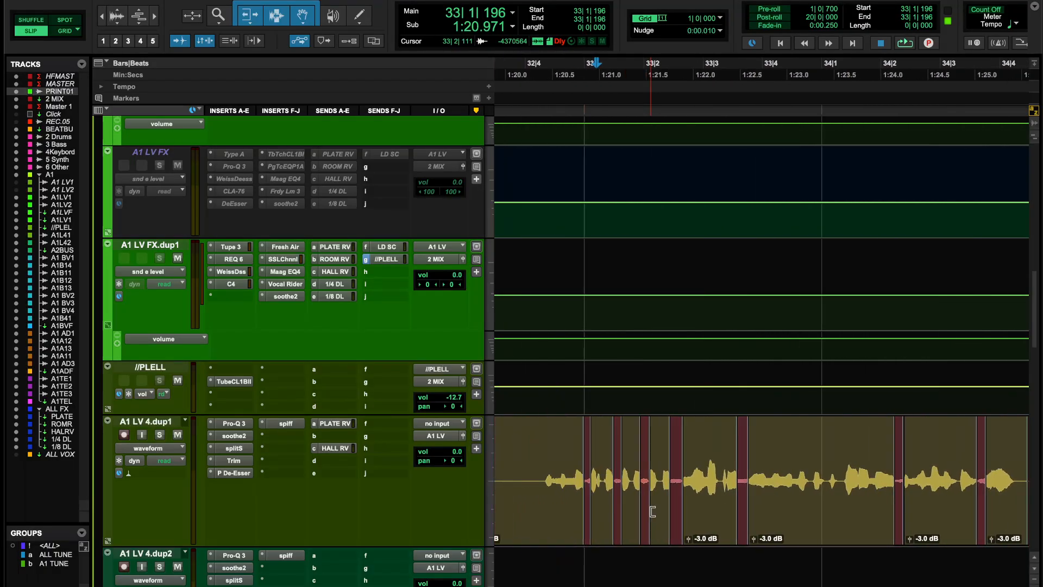
scroll(651, 515, "right", 3)
scroll(651, 515, "up", 2)
scroll(651, 515, "down", 8)
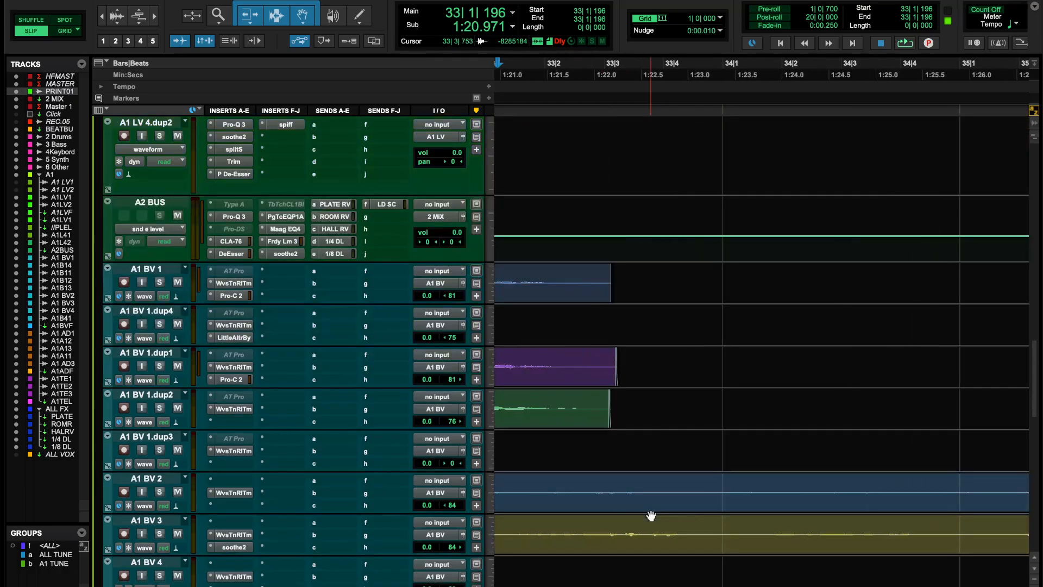
scroll(651, 515, "up", 4)
scroll(651, 515, "left", 2)
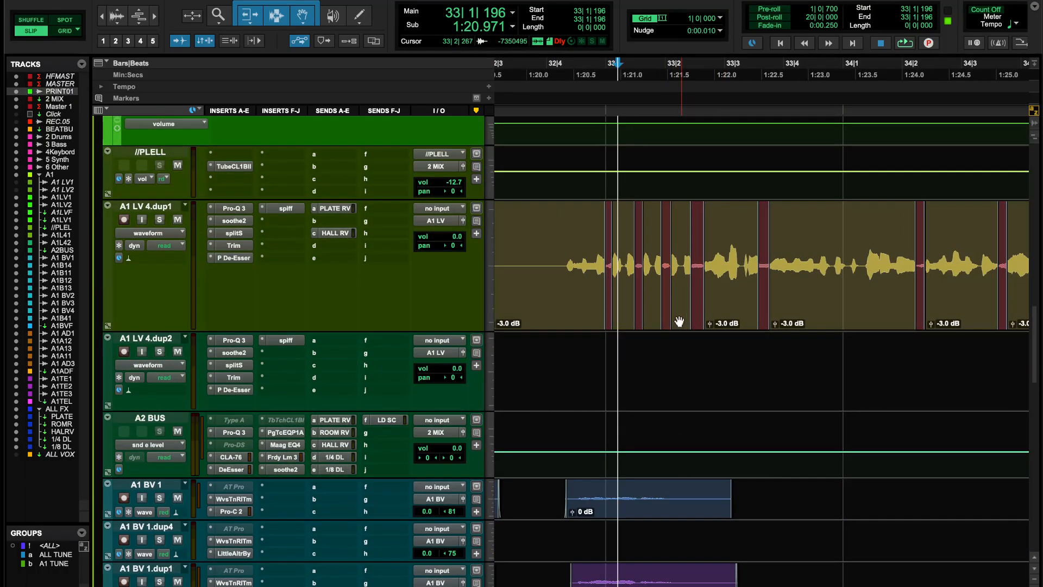
scroll(631, 290, "up", 4)
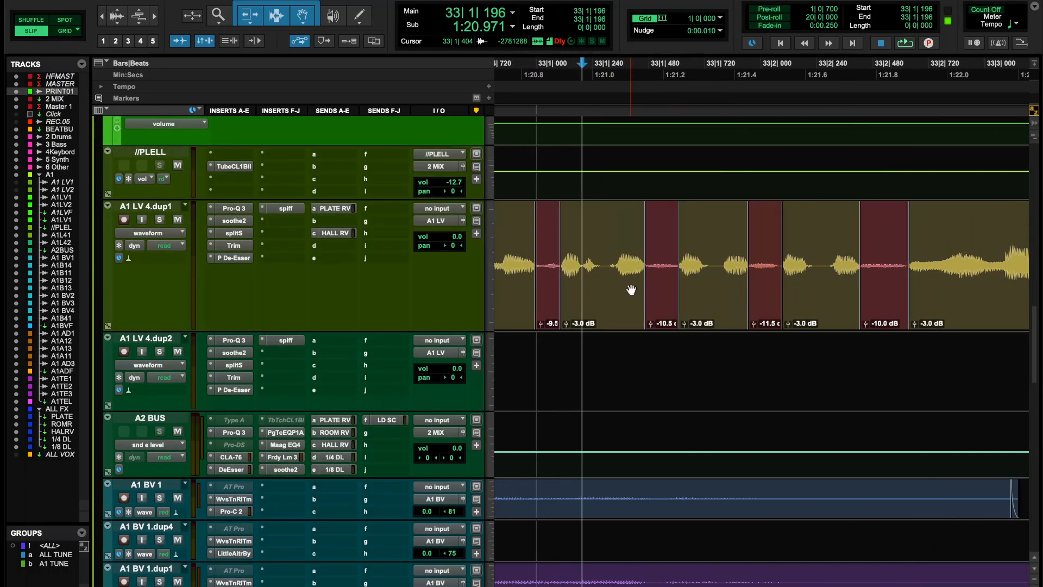
Inspect the split clips on A1 LV 4.dup1 up close and select the clip starting at 32|2|909.
left_click(617, 299)
left_click(737, 292)
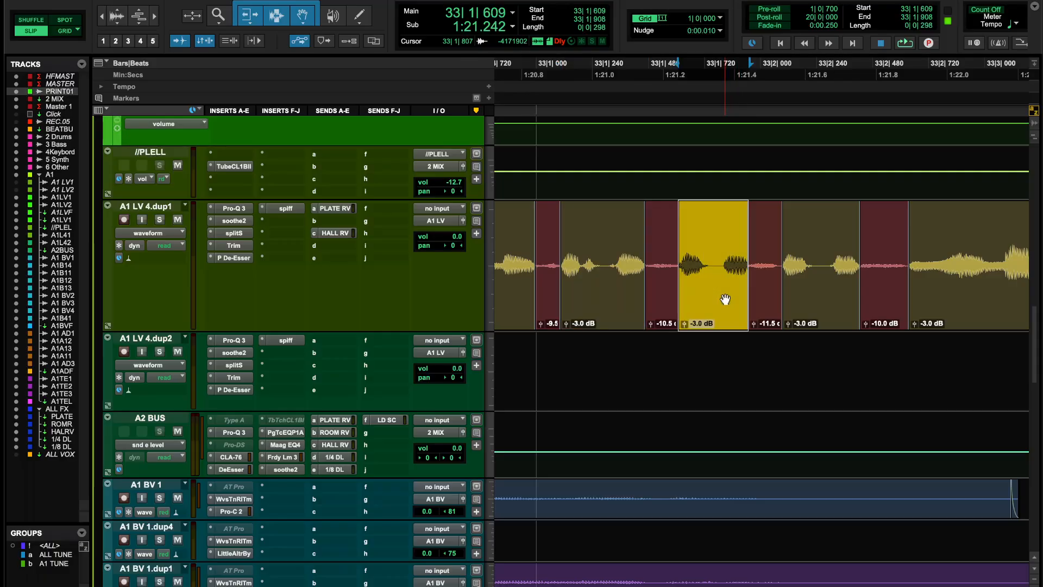
scroll(724, 298, "down", 3)
left_click(683, 352)
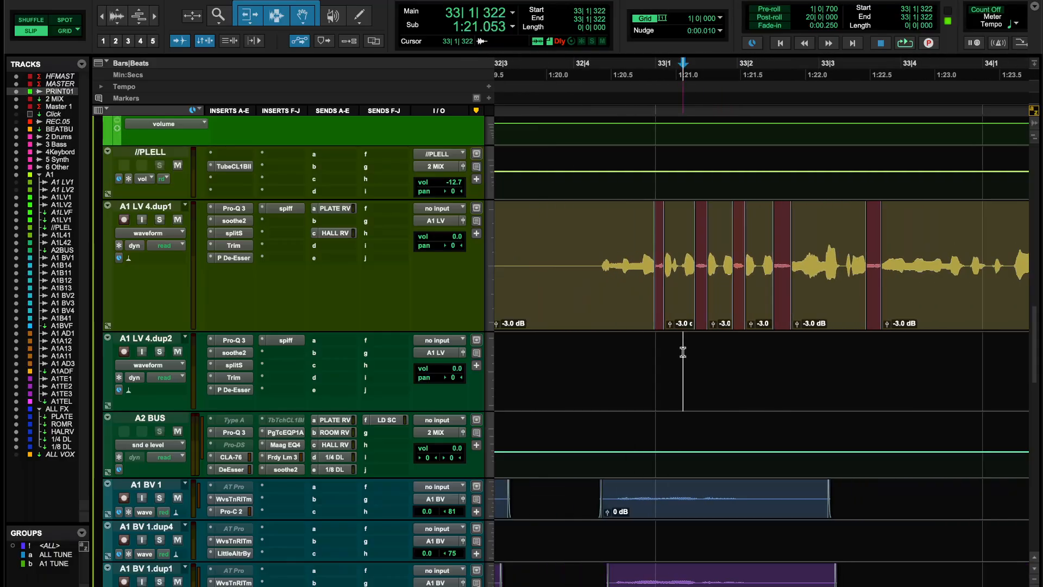
left_click(608, 288)
scroll(608, 288, "up", 3)
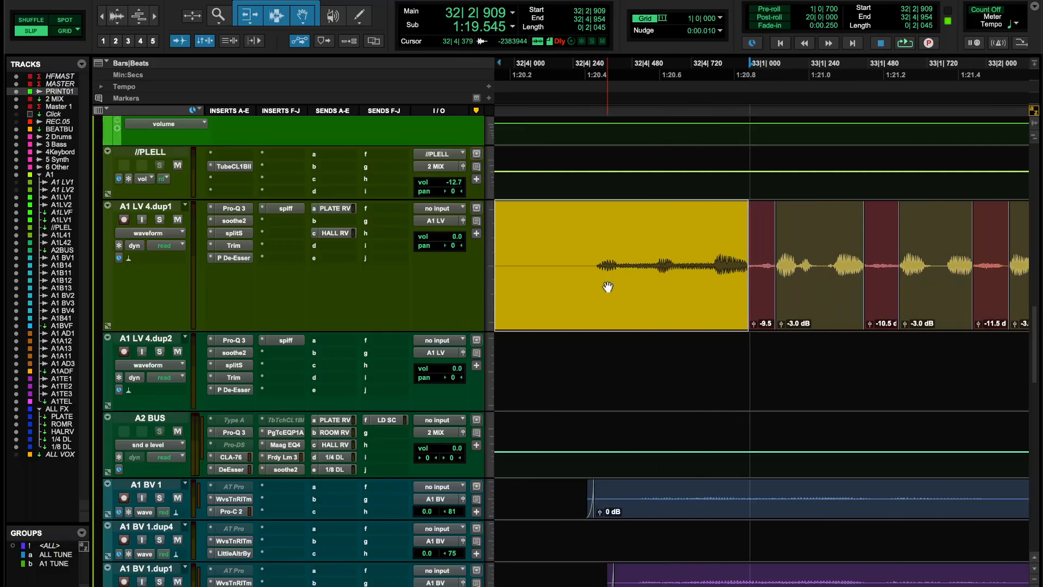
scroll(608, 287, "down", 5)
scroll(608, 288, "down", 3)
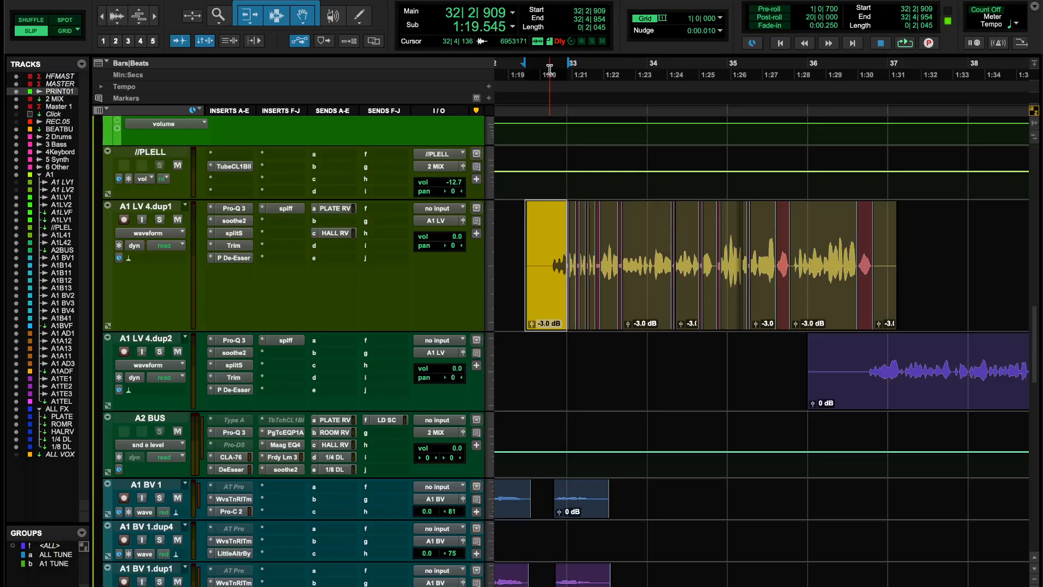
Review the Pro-Q 3 and soothe2 settings on the A1 LV 4.dup1 track, closing each plug-in after viewing it.
left_click(232, 210)
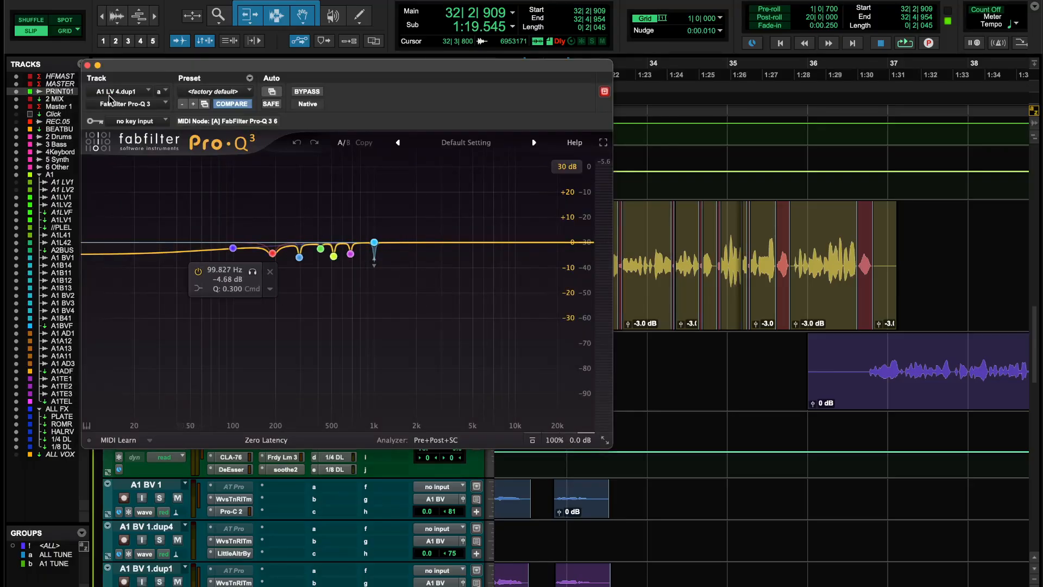
left_click(87, 66)
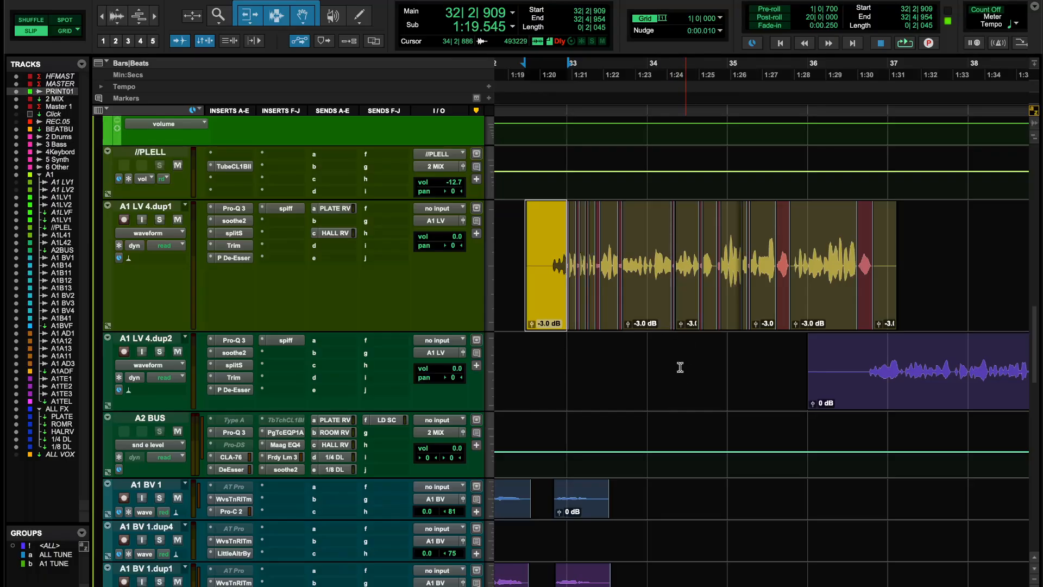
scroll(680, 367, "right", 2)
scroll(596, 368, "down", 2)
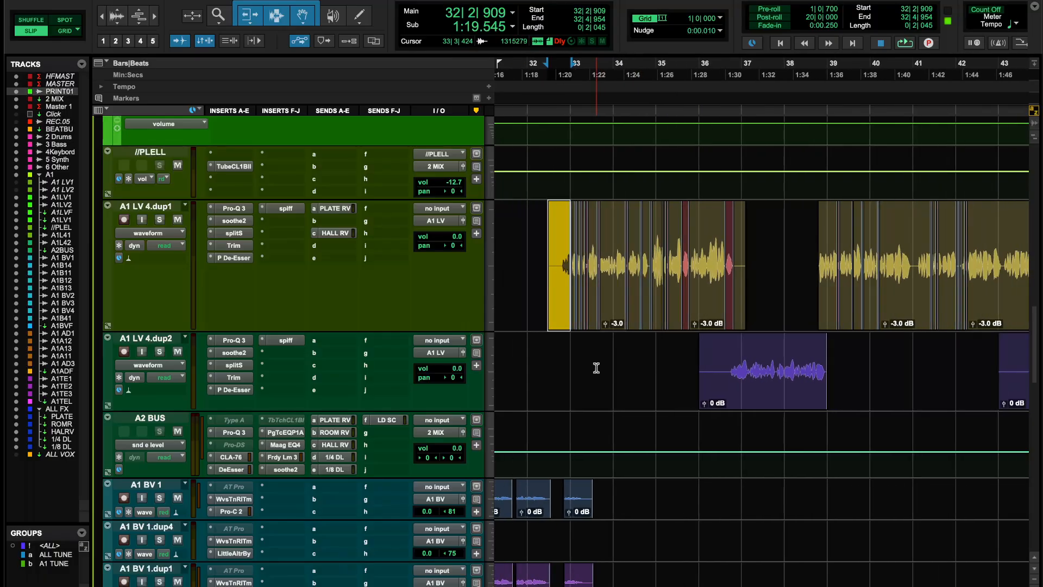
left_click(233, 209)
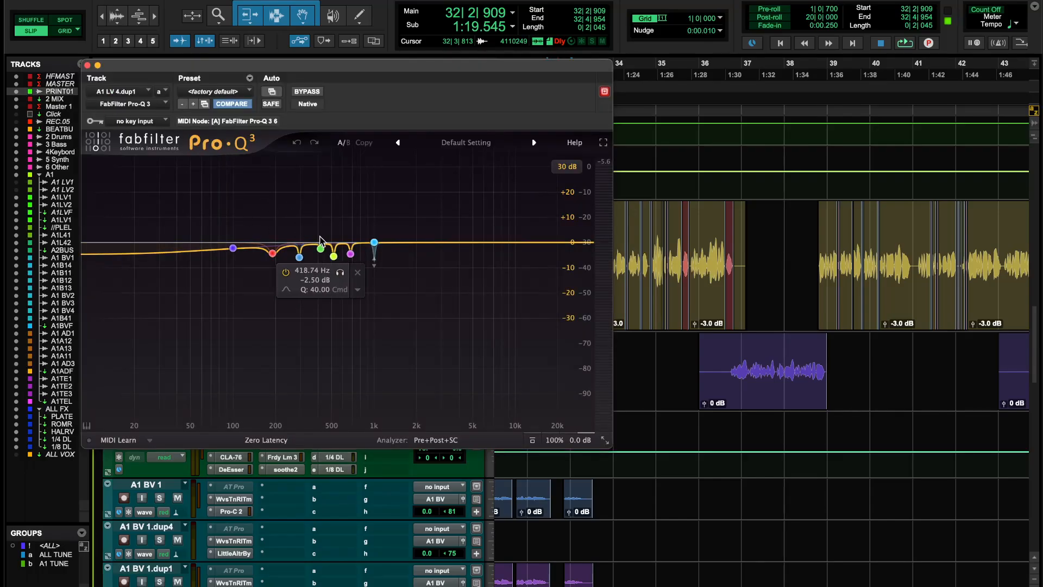
left_click(87, 65)
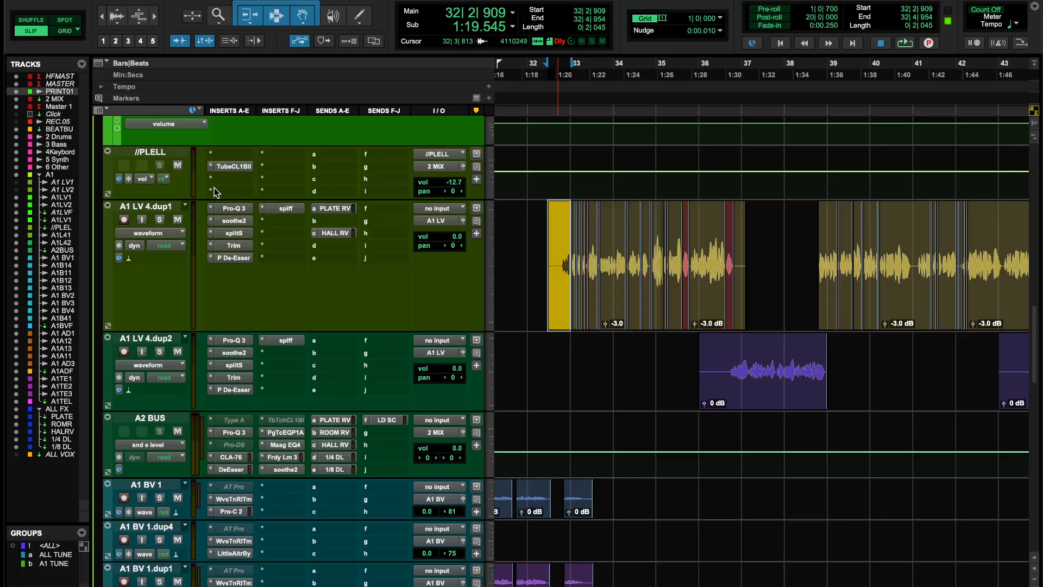
left_click(239, 223)
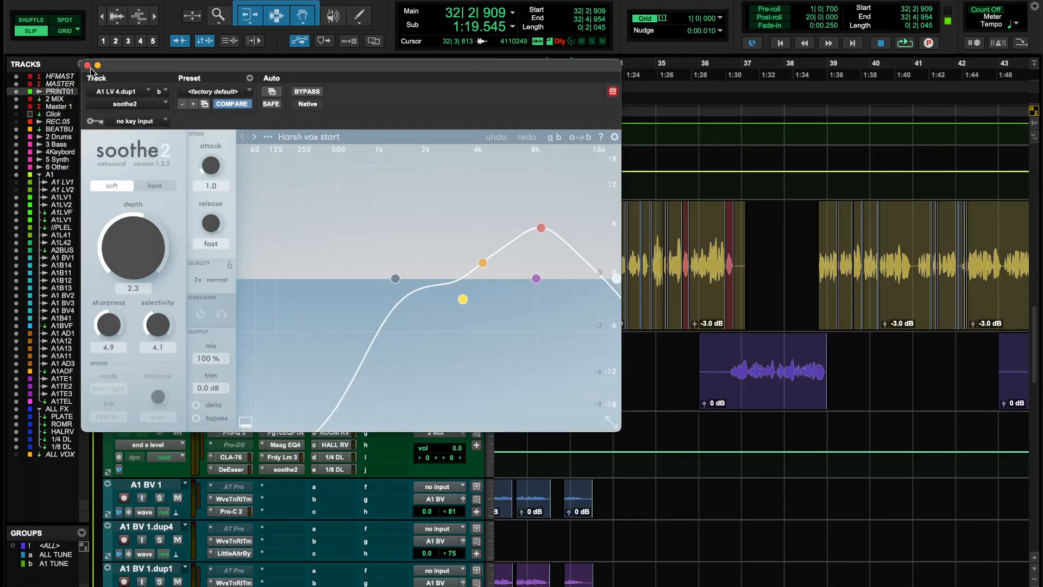
left_click(87, 66)
Bypass Pro-Q 3 on A1 LV 4.dup1 while the vocal plays, and move the plug-in window clear of the track inserts.
left_click(239, 208)
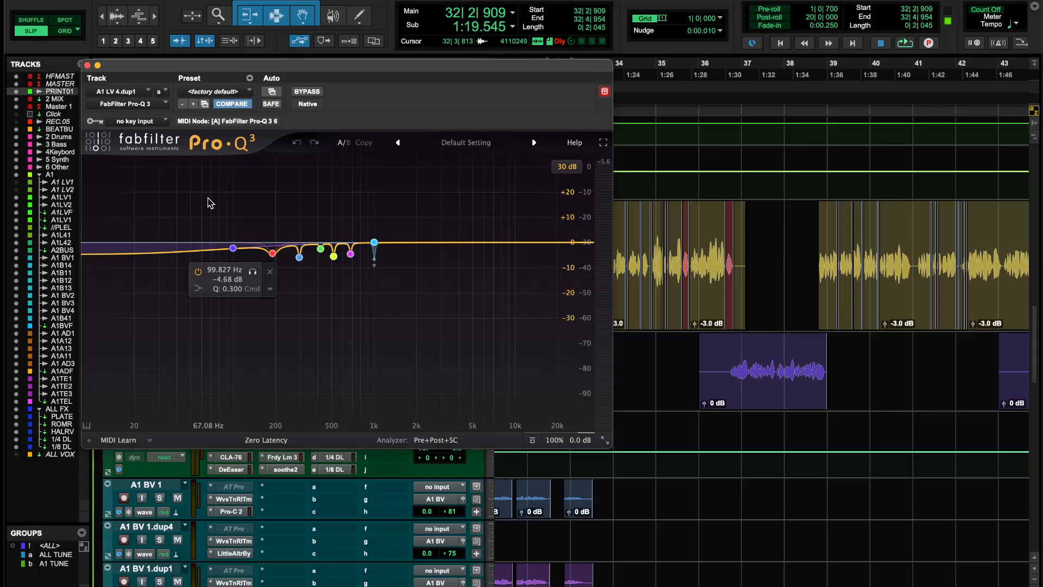
key("space")
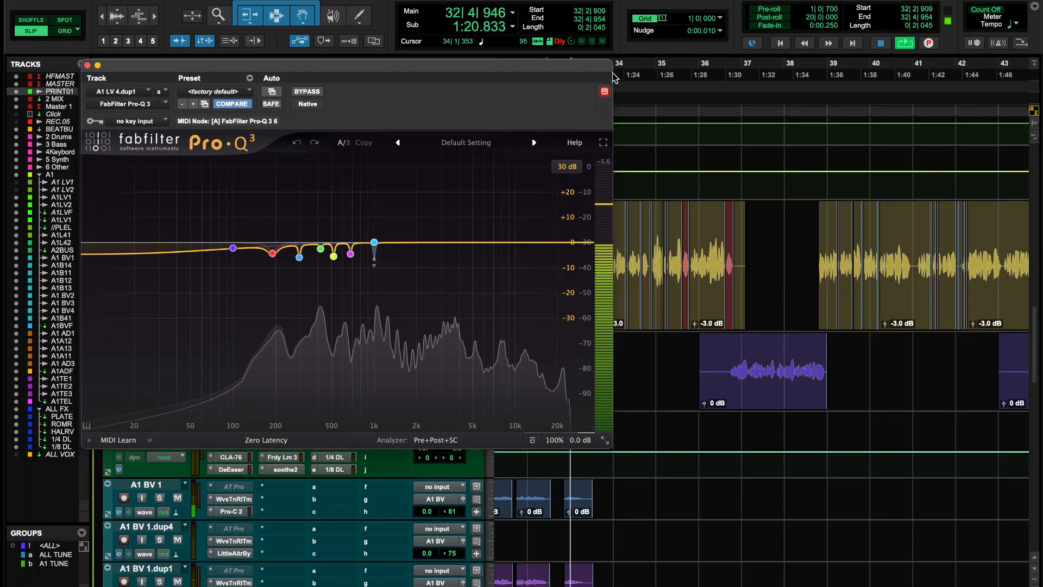
left_click_drag(602, 71, 597, 100)
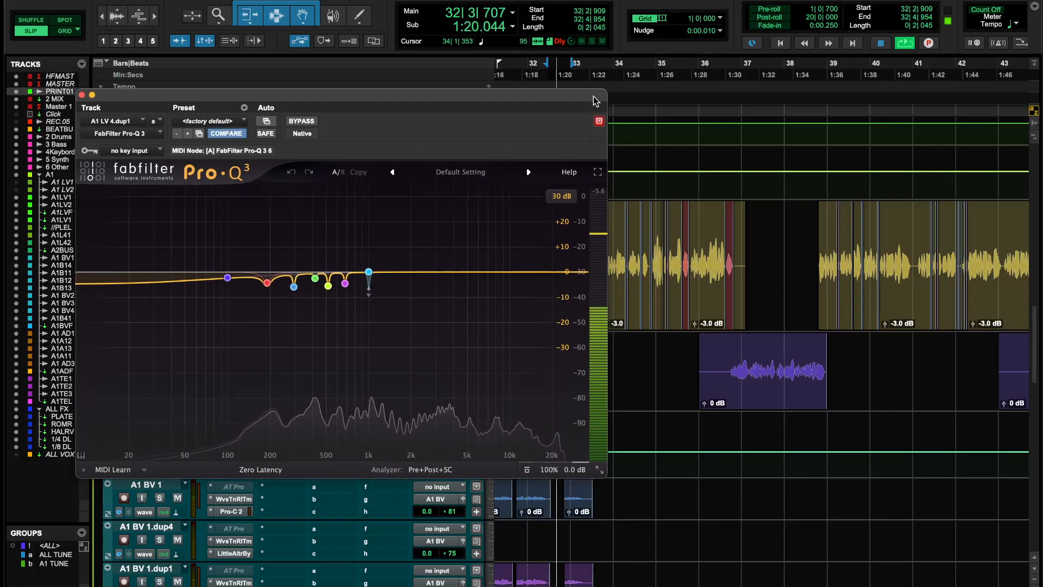
left_click(306, 121)
left_click_drag(327, 96, 619, 91)
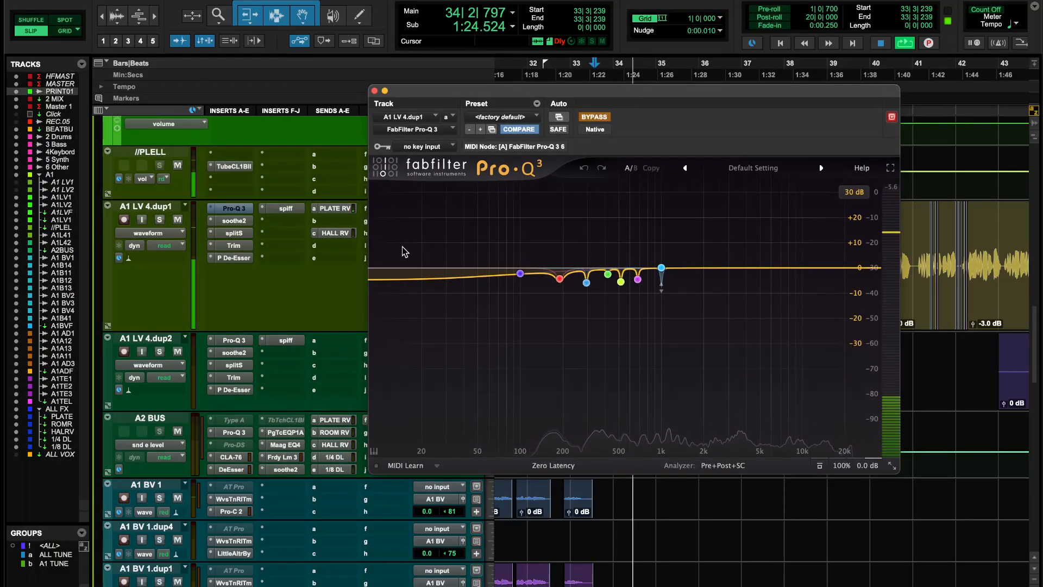
Move the A1 LV FX.dup1 track directly below the A1 LV 4.dup1 track.
scroll(273, 283, "up", 5)
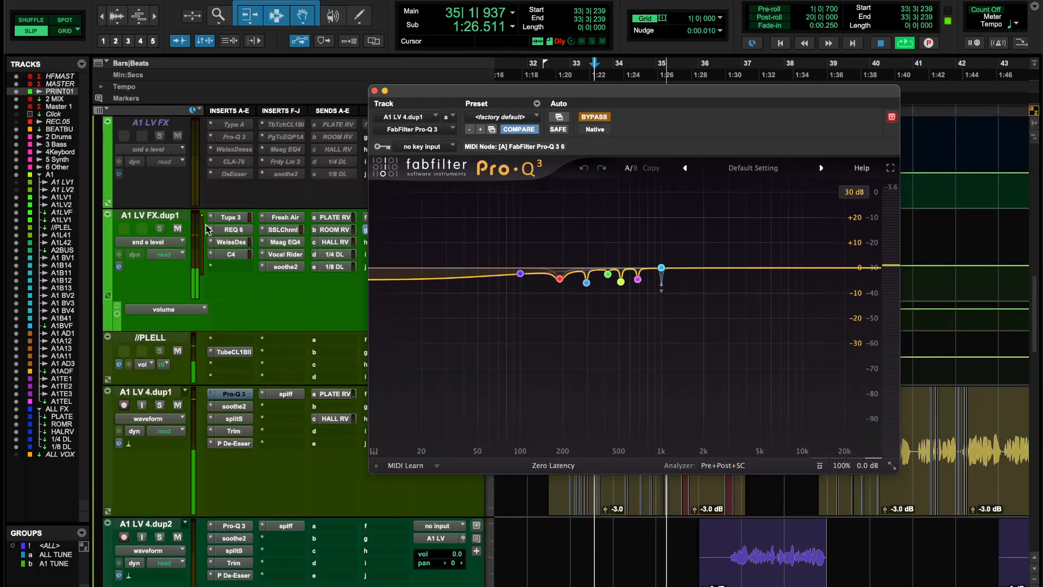
left_click_drag(163, 219, 261, 342)
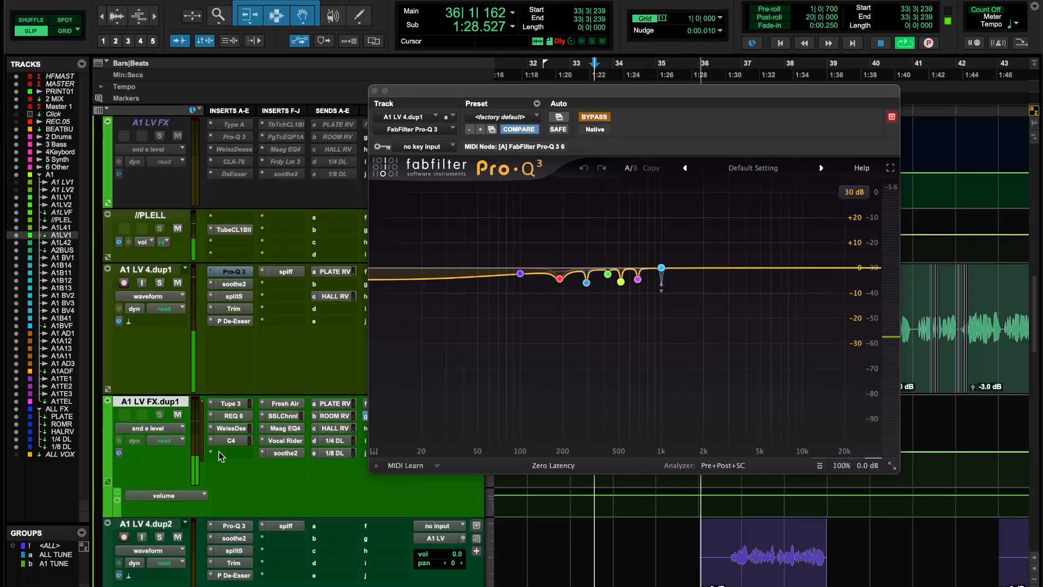
Bypass all inserts on both A1 LV 4.dup1 and A1 LV FX.dup1, and stop playback.
left_click(238, 273, "super")
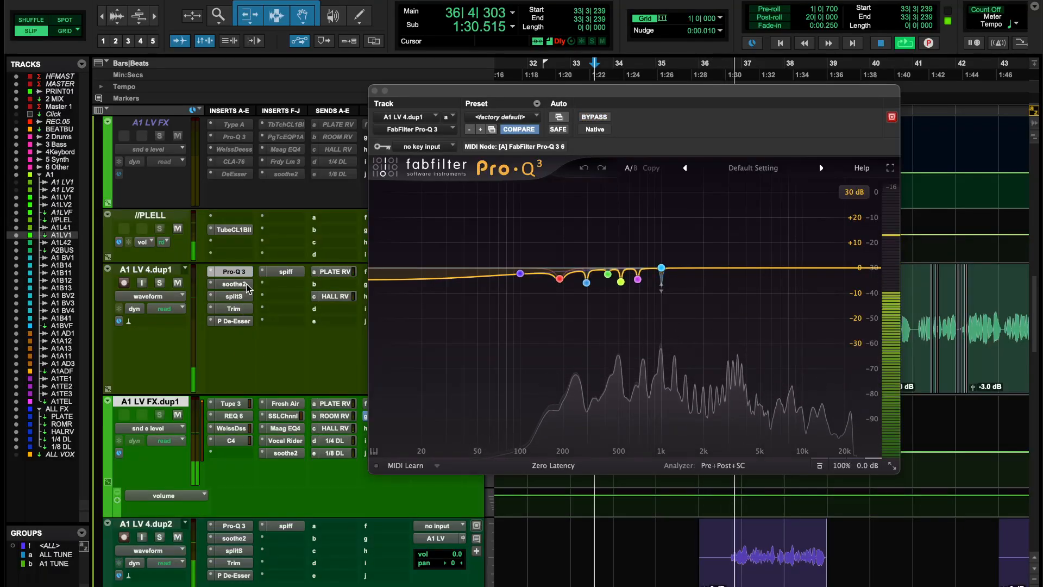
left_click(245, 273, "shift+super")
left_click(237, 405, "shift+super")
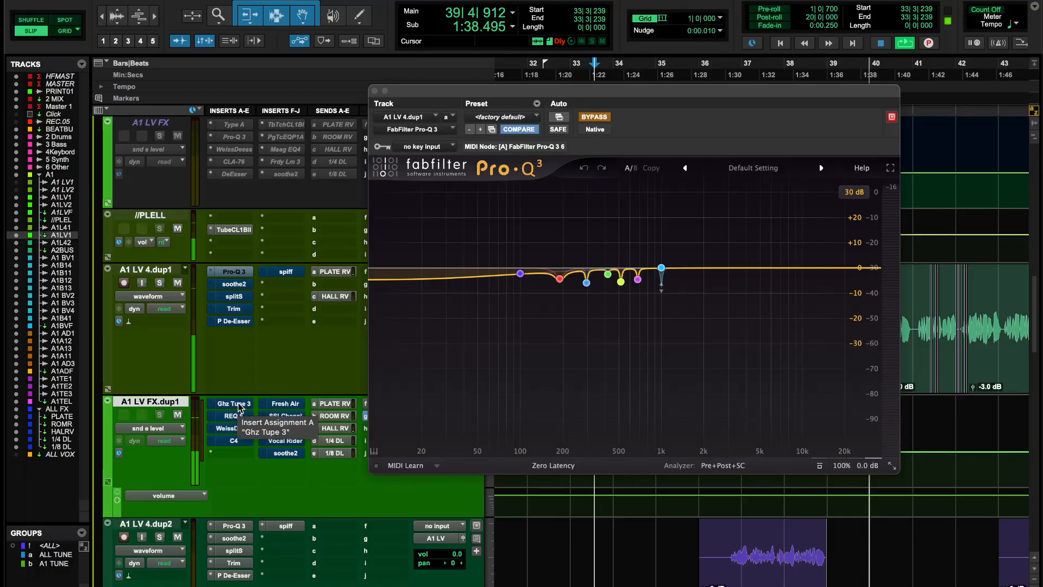
key("space")
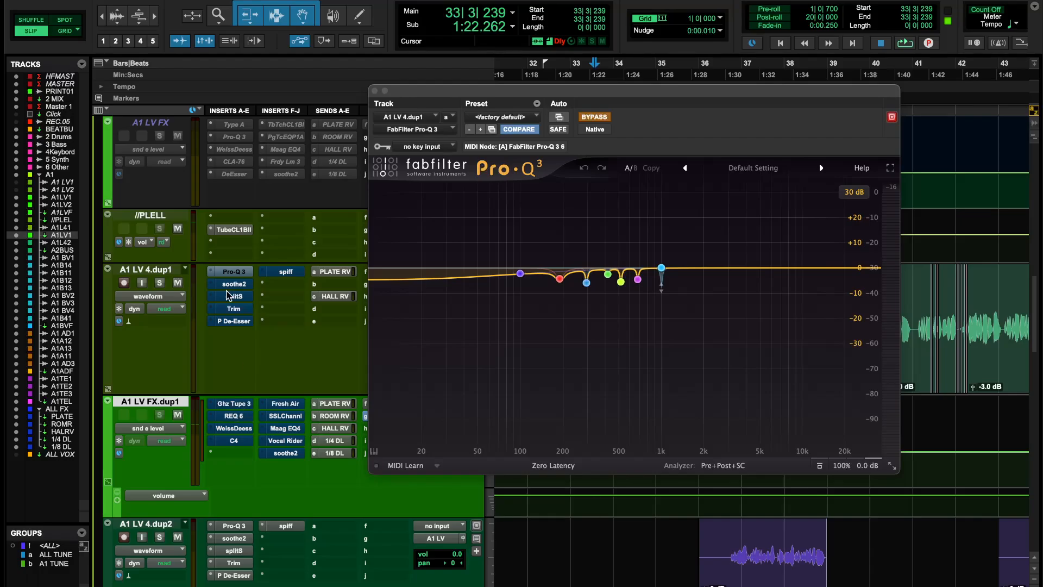
Take REQ 6 on the A1 LV FX.dup1 track out of bypass and open its window.
left_click(249, 274)
left_click(249, 275)
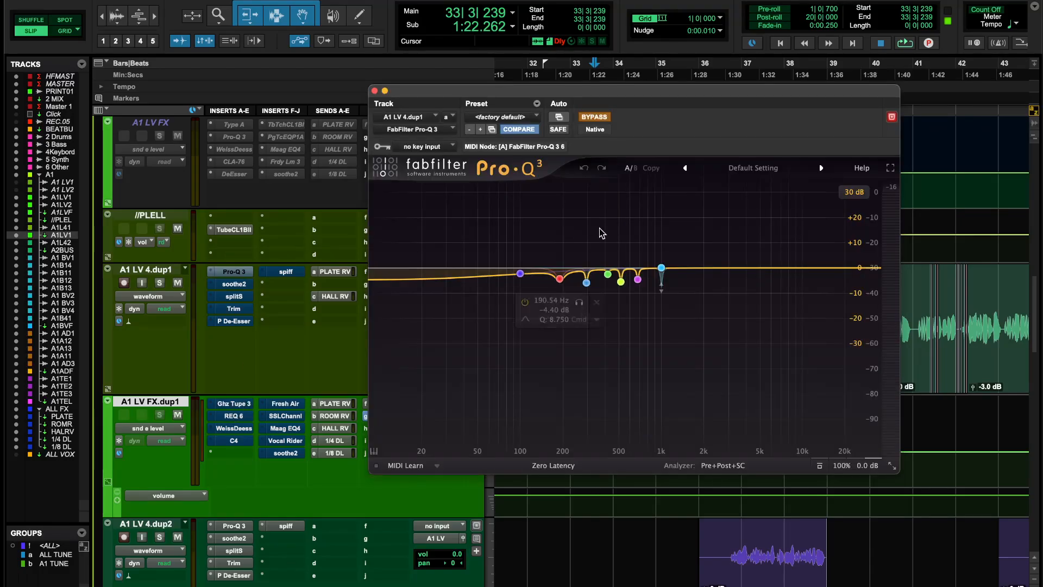
left_click(242, 417)
right_click(243, 419)
left_click(249, 420)
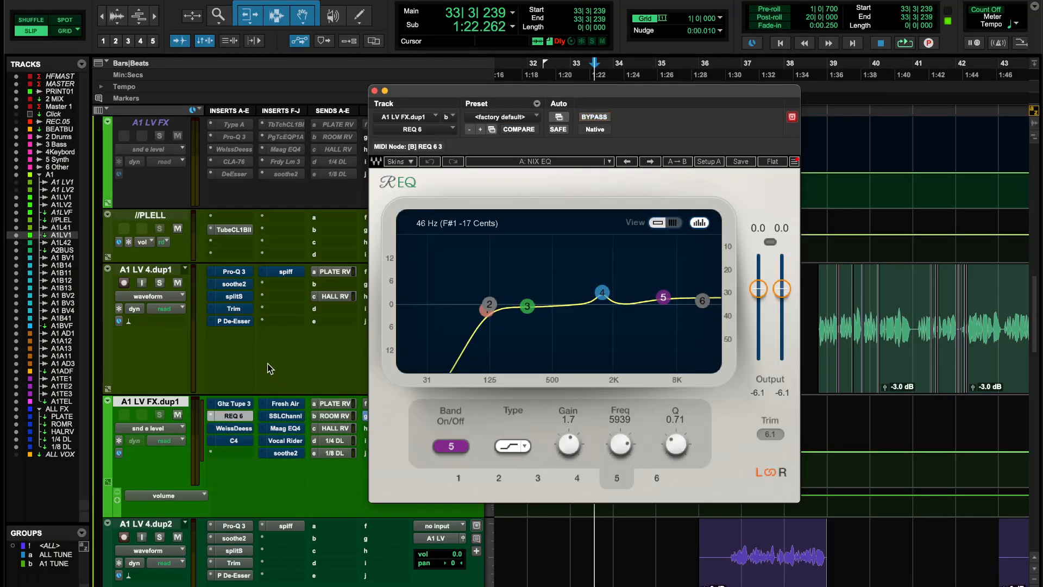
Audition the lead vocal with REQ 6 bypassed and active, and select the equalizer's band 4.
key("space")
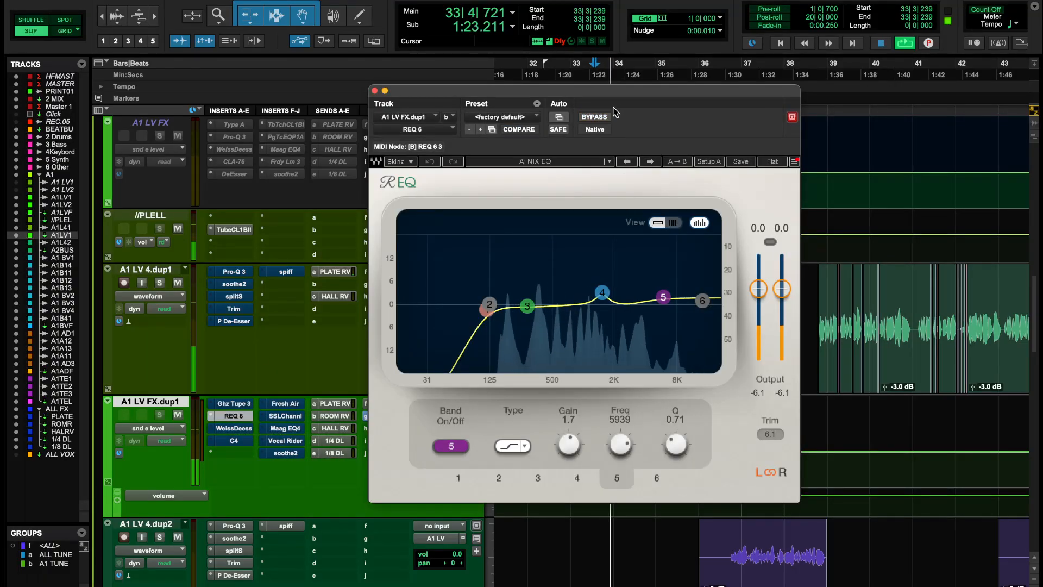
left_click(593, 117)
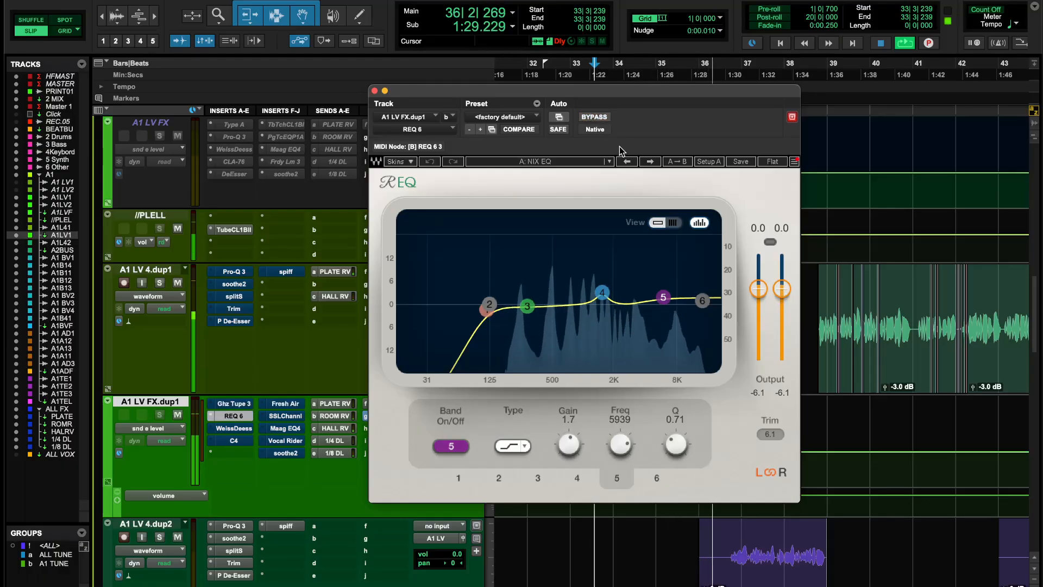
left_click(593, 118)
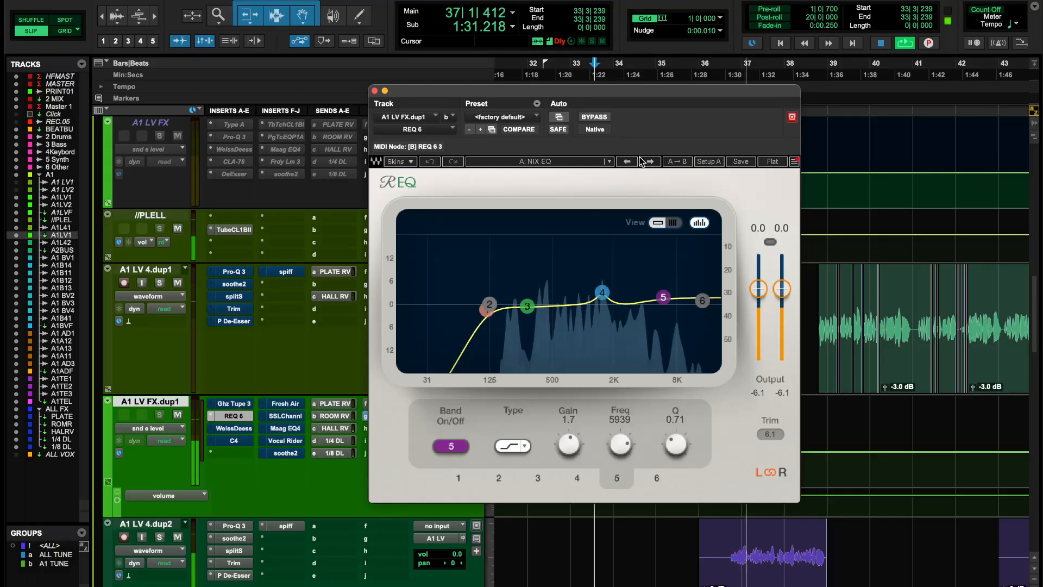
key("space")
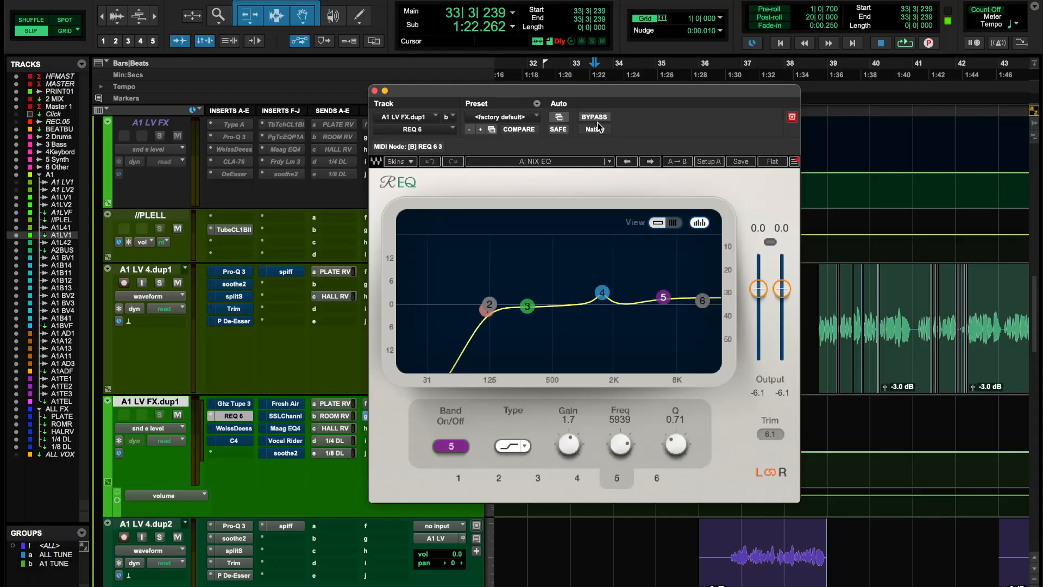
left_click(602, 294)
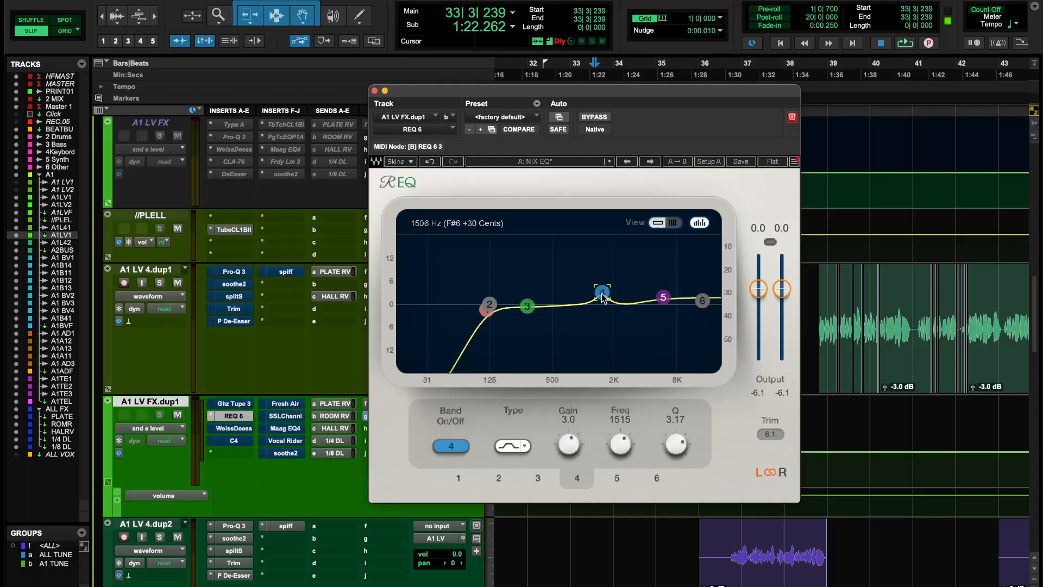
Select band 1 in REQ 6, and take WeissDeess on the A1 LV FX.dup1 track out of bypass, checking its window.
left_click(483, 313)
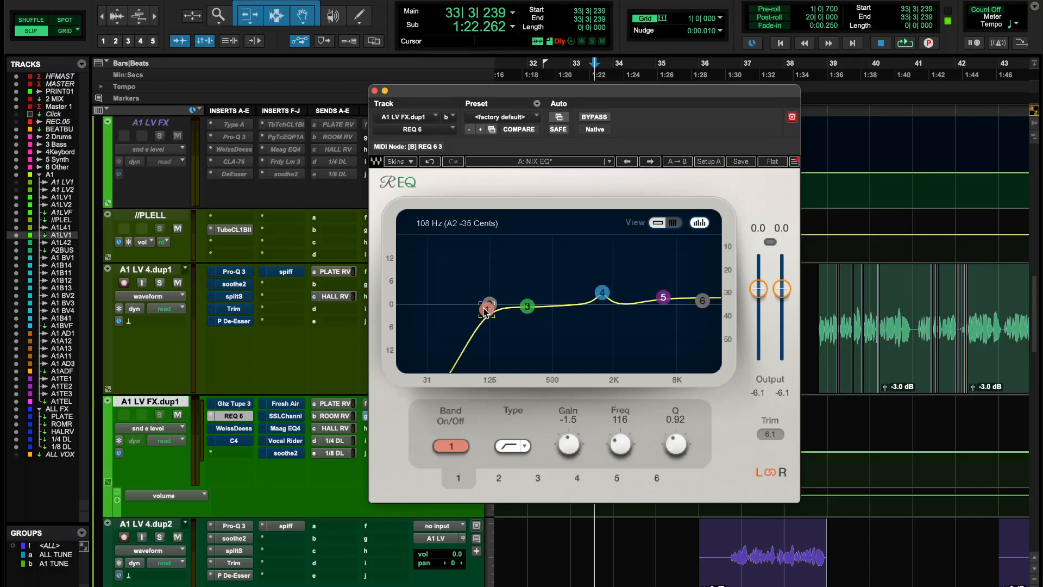
right_click(245, 428)
left_click(247, 433)
left_click(246, 428)
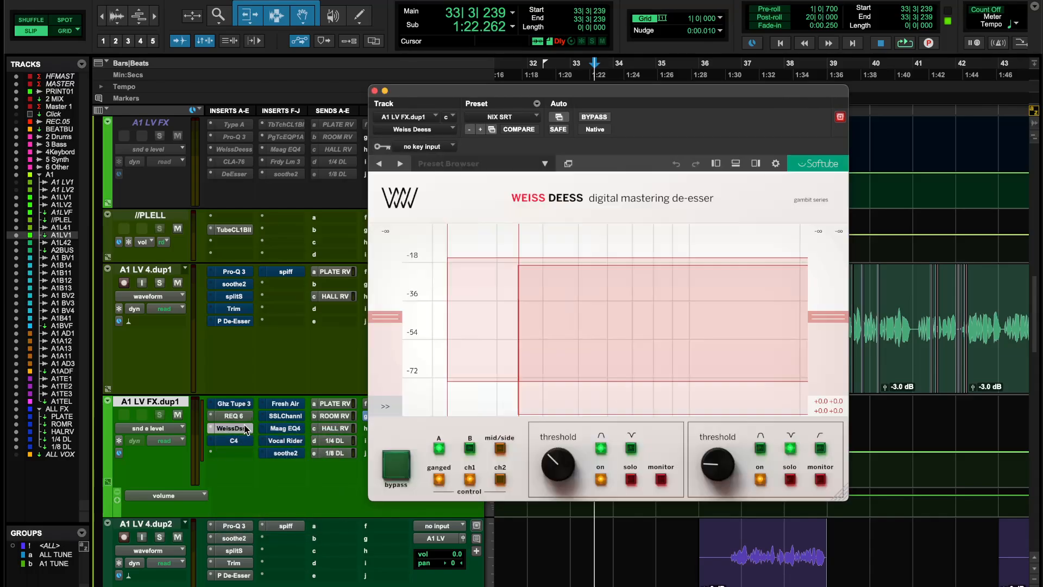
left_click(246, 430)
Take C4 on the A1 LV FX.dup1 track out of bypass and open it, with playback positioned at 38|4|416.
right_click(238, 444)
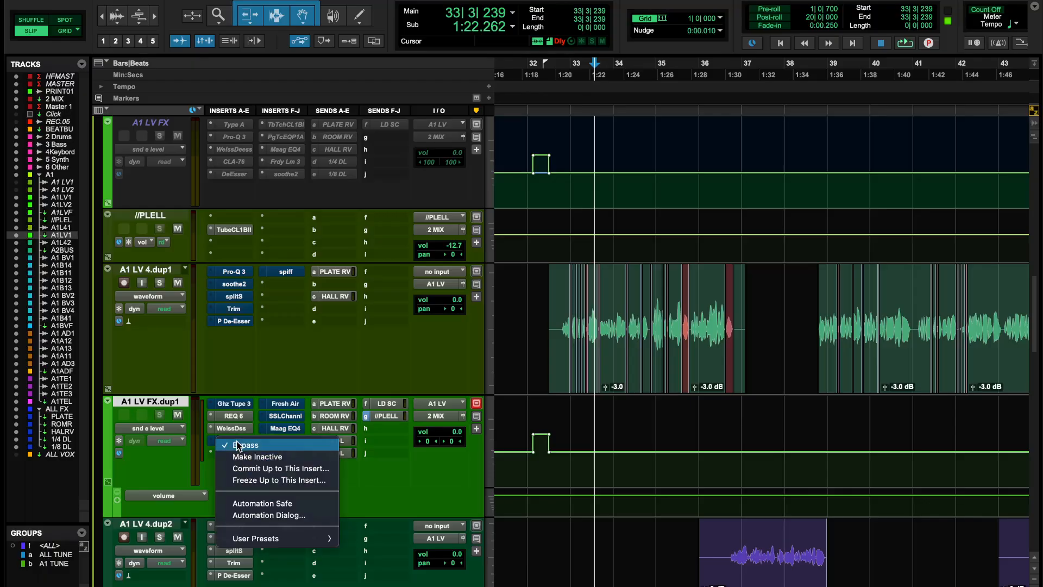
left_click(238, 444)
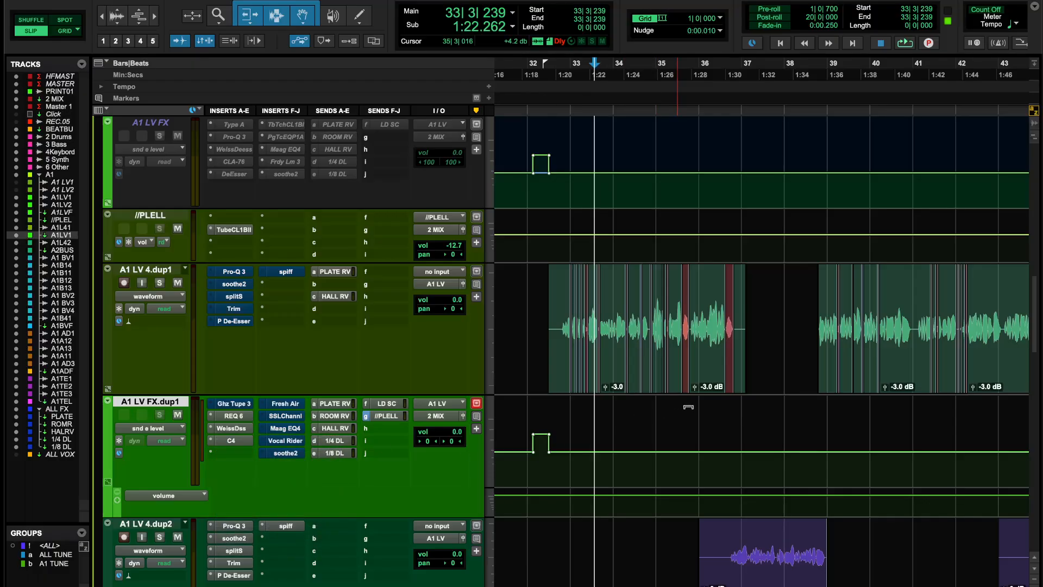
left_click(821, 83)
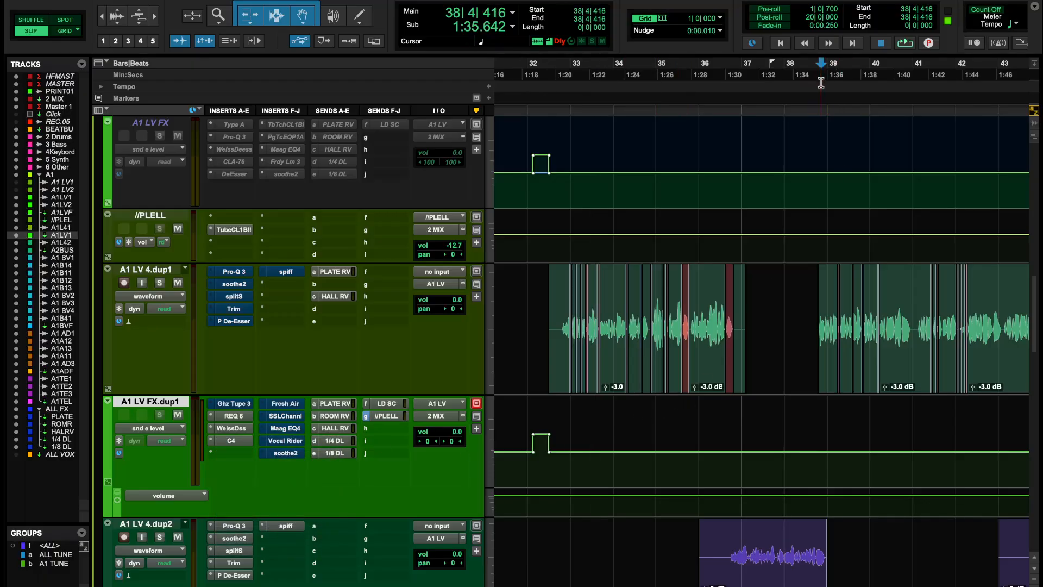
left_click(243, 438)
Audition the lead vocal twice from 38|4|416 with C4 bypassed and active, leaving C4 active with playback stopped.
key("space")
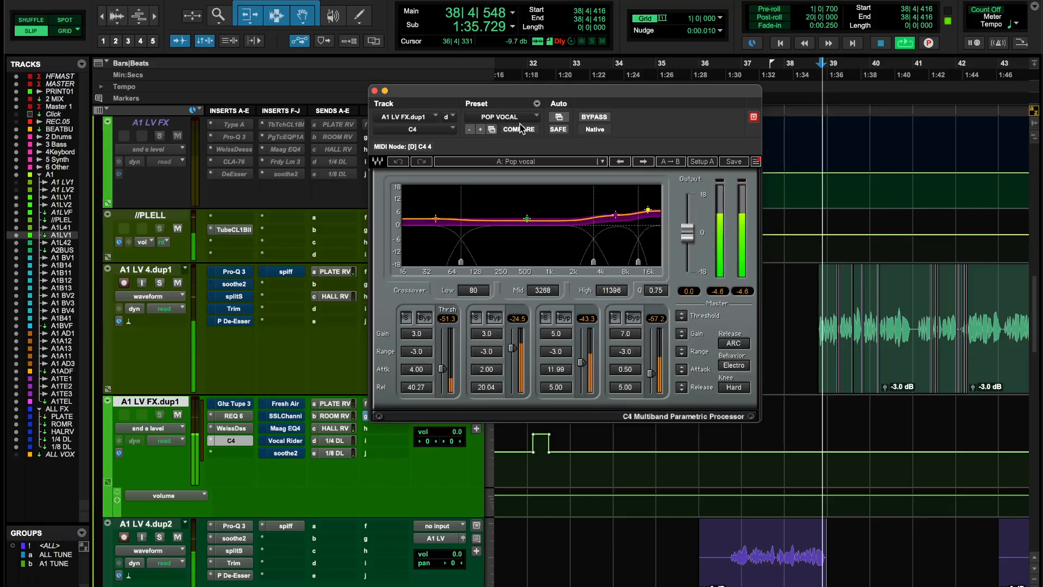
left_click(595, 118)
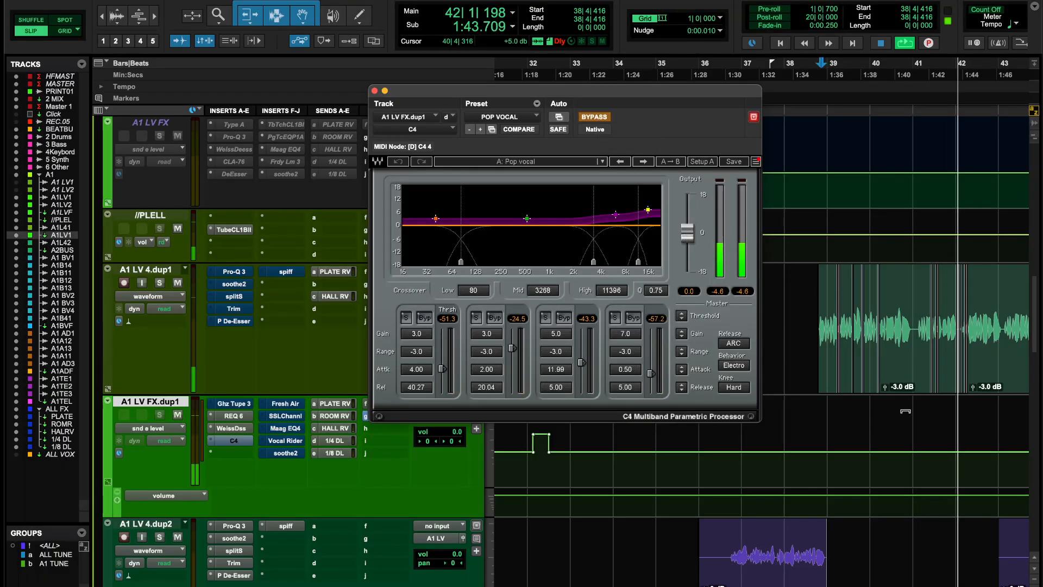
left_click(603, 118)
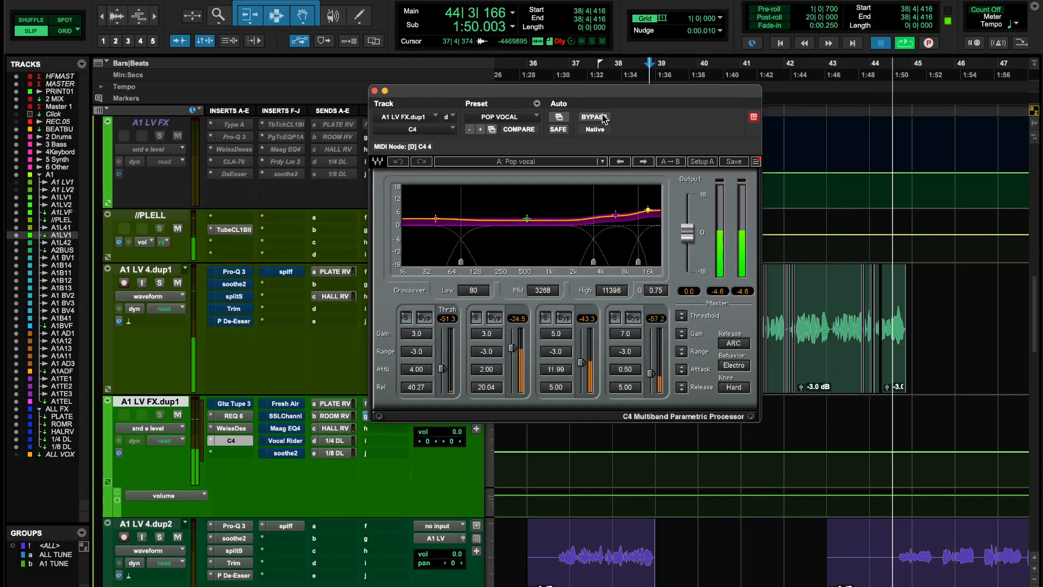
key("space")
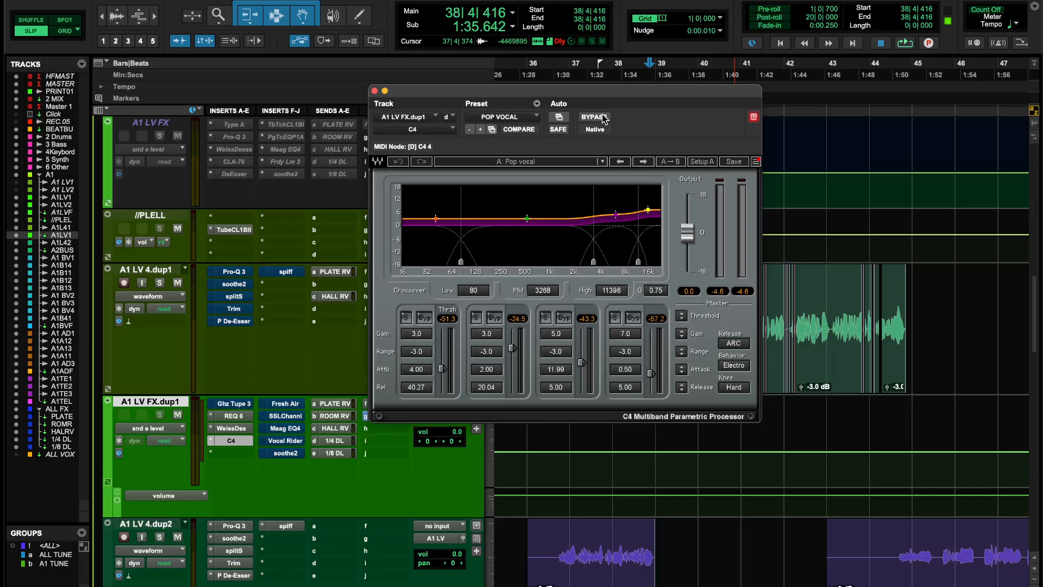
key("space")
left_click(603, 117)
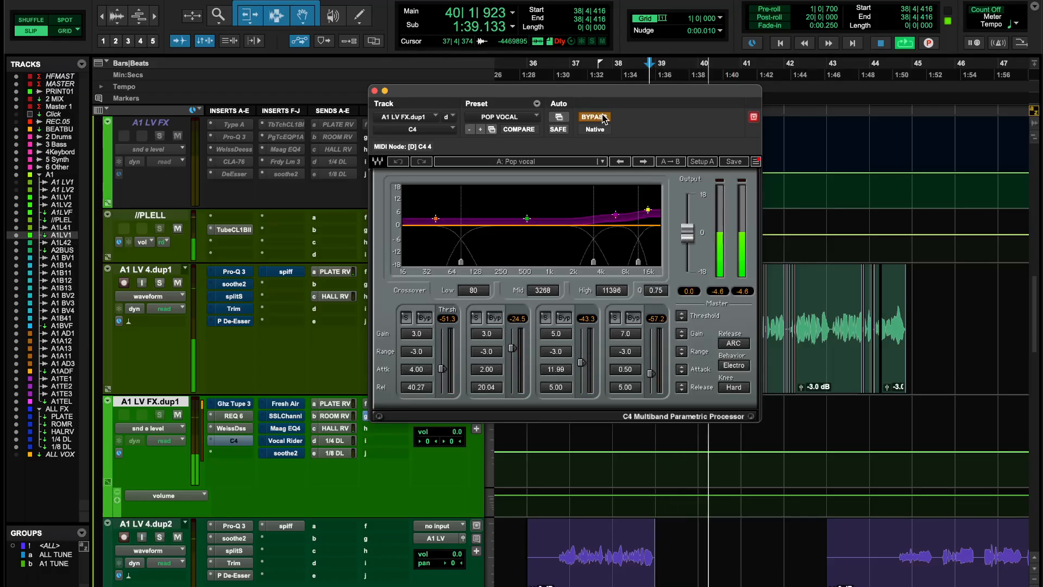
left_click(603, 118)
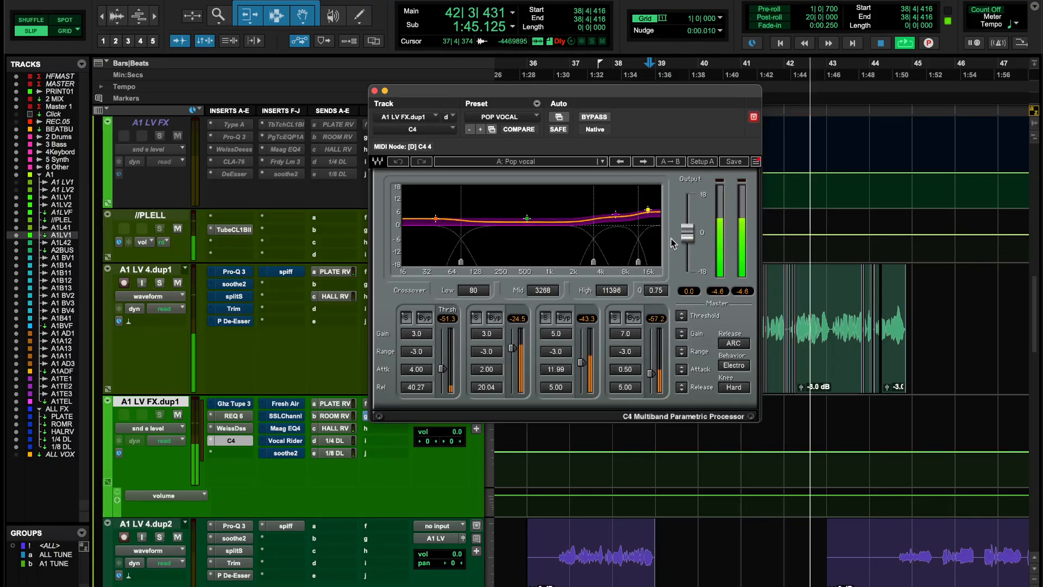
left_click(594, 117)
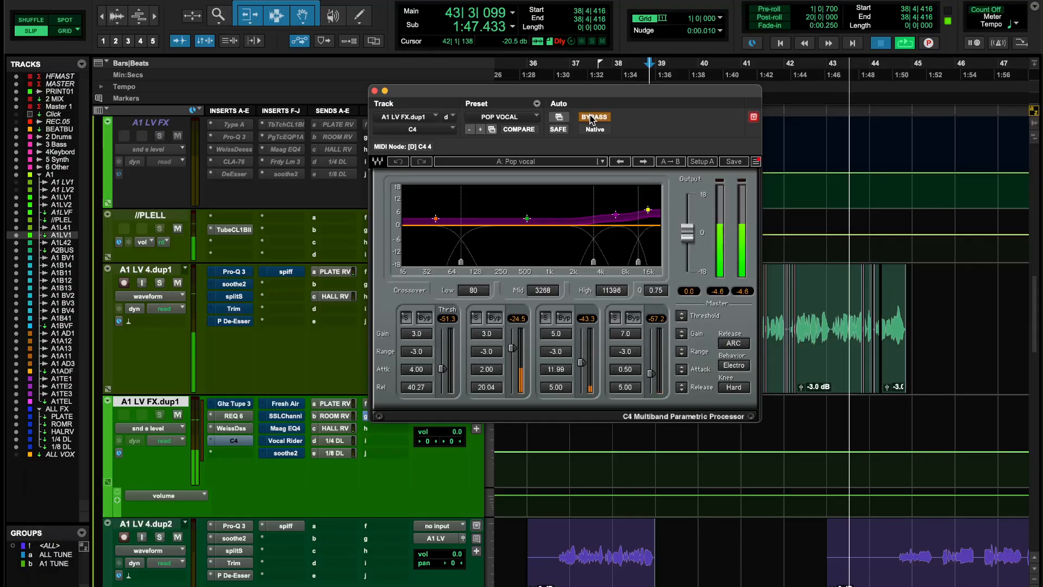
key("space")
right_click(248, 438)
left_click(288, 402)
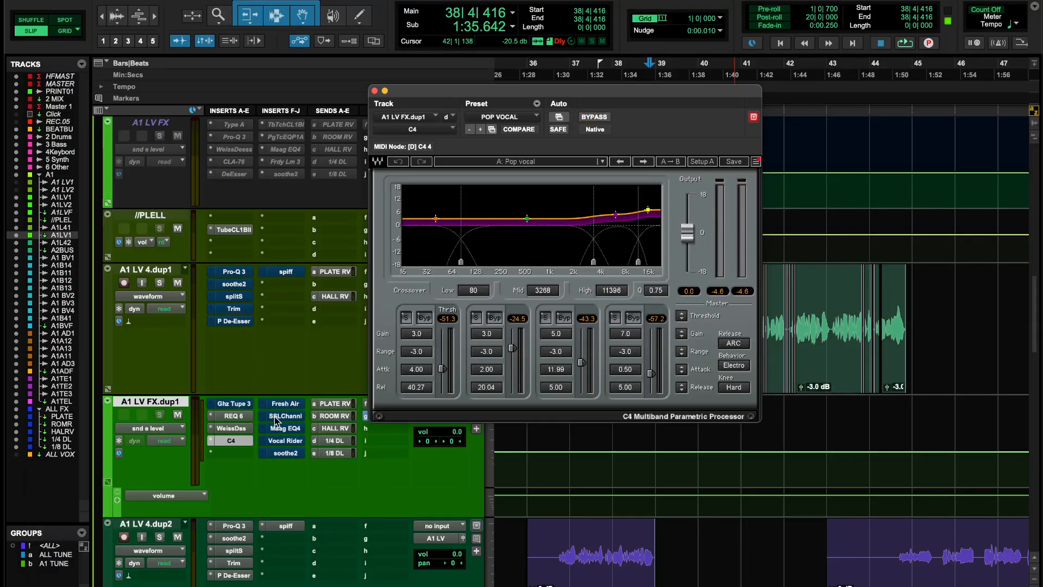
Take splitS and Trim on the A1 LV 4.dup1 track out of bypass and open their windows.
left_click(240, 297)
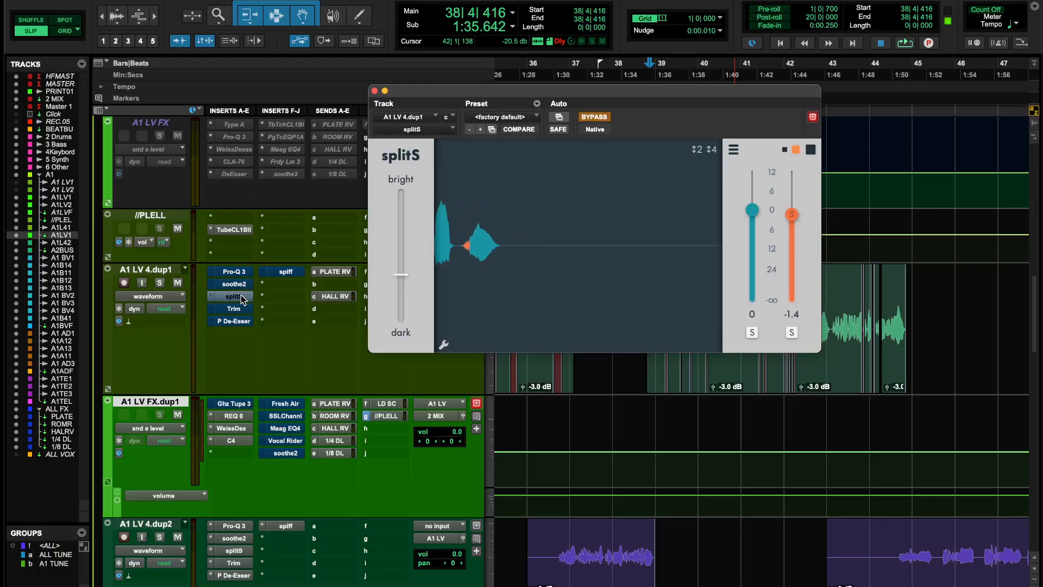
right_click(240, 296)
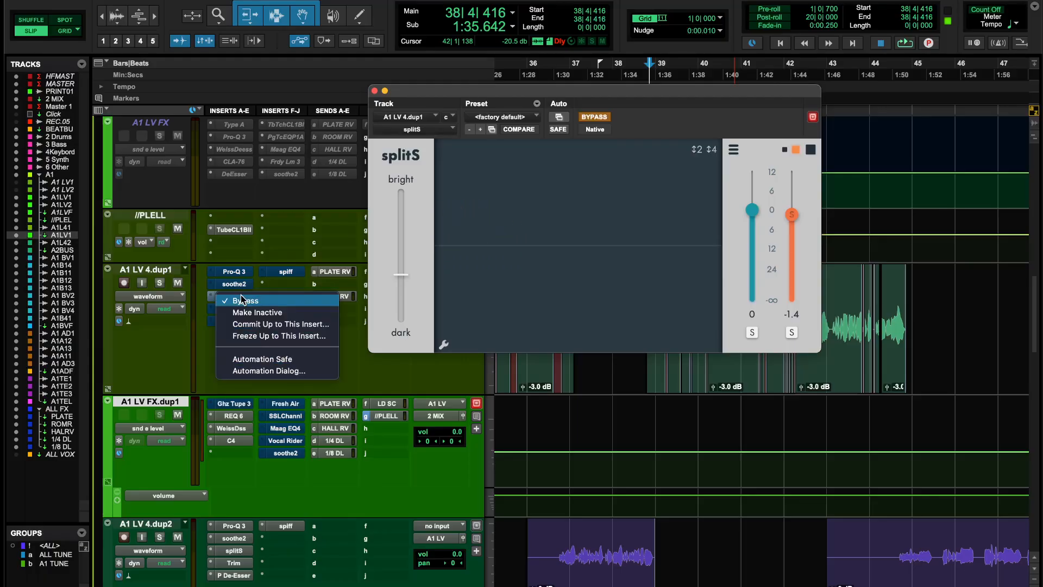
left_click(244, 300)
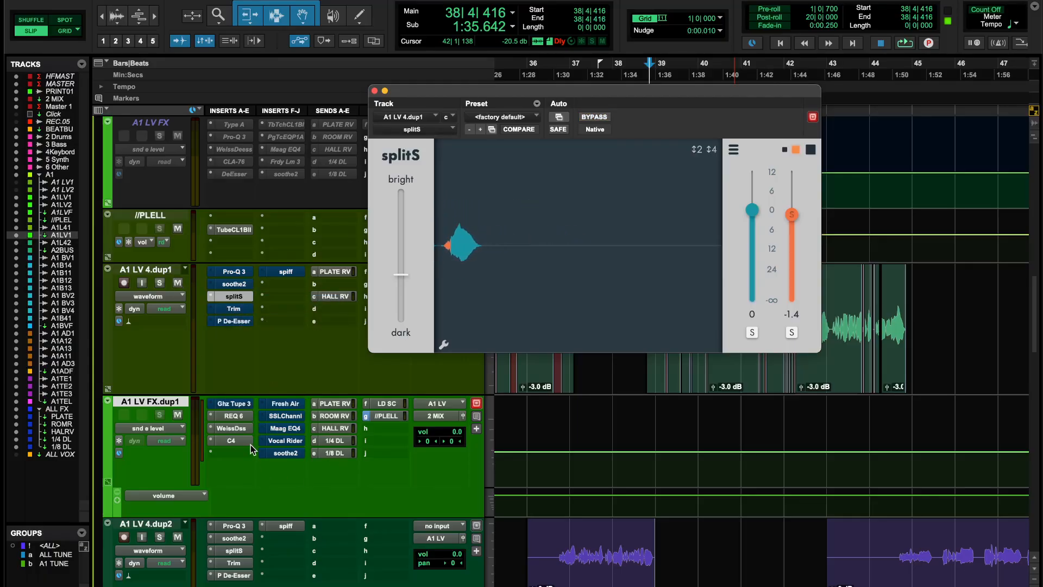
right_click(239, 307)
left_click(240, 311)
left_click(239, 307)
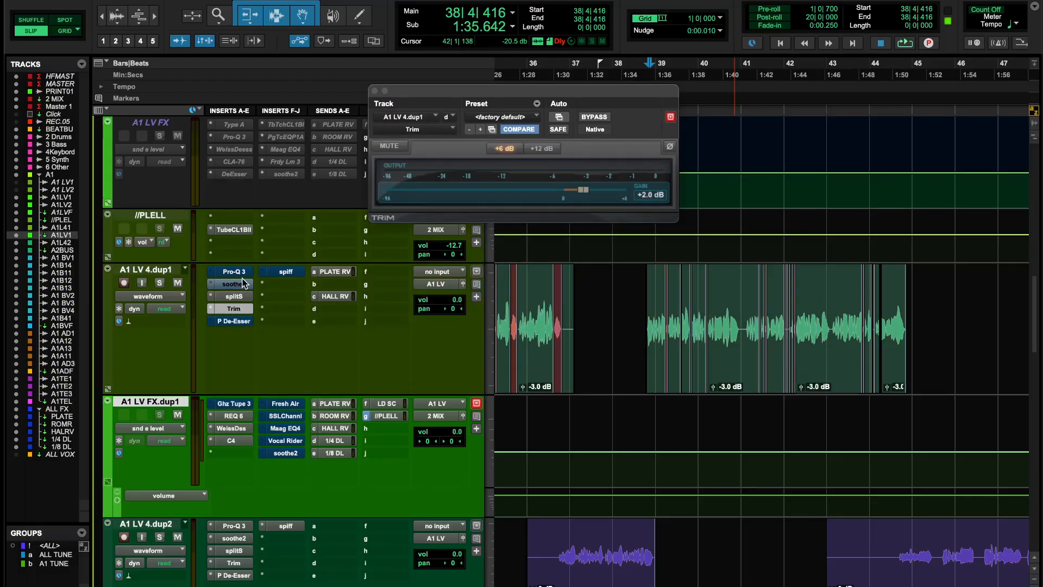
Take soothe2 on the A1 LV 4.dup1 track out of bypass and bring up the splitS window.
left_click(243, 283)
right_click(243, 283)
left_click(245, 286)
left_click(231, 296)
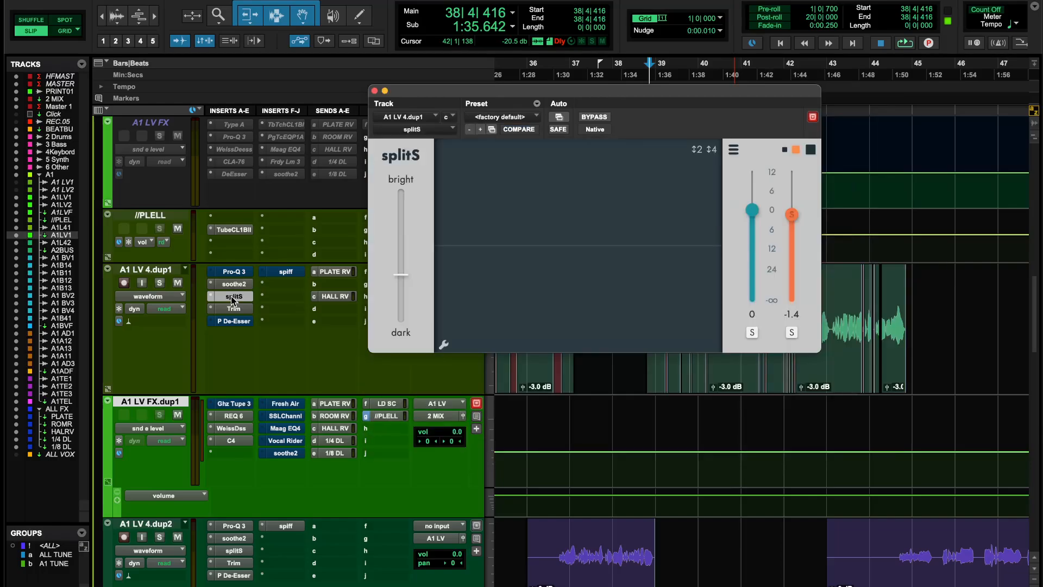
left_click(230, 296)
left_click(230, 296)
Open WeissDeess on the A1 LV FX.dup1 track and audition its low band in solo during playback.
left_click(243, 430)
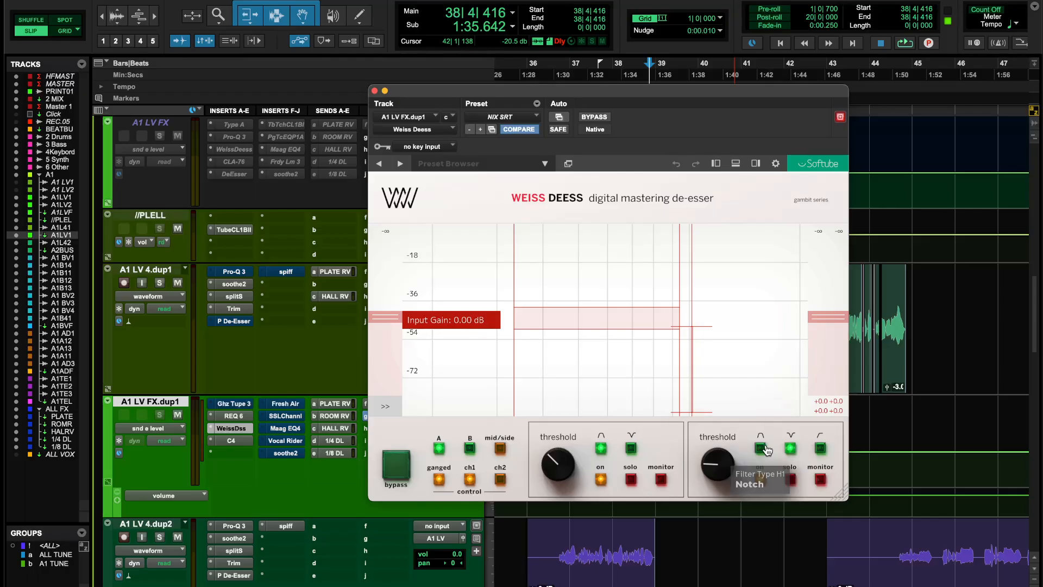
key("space")
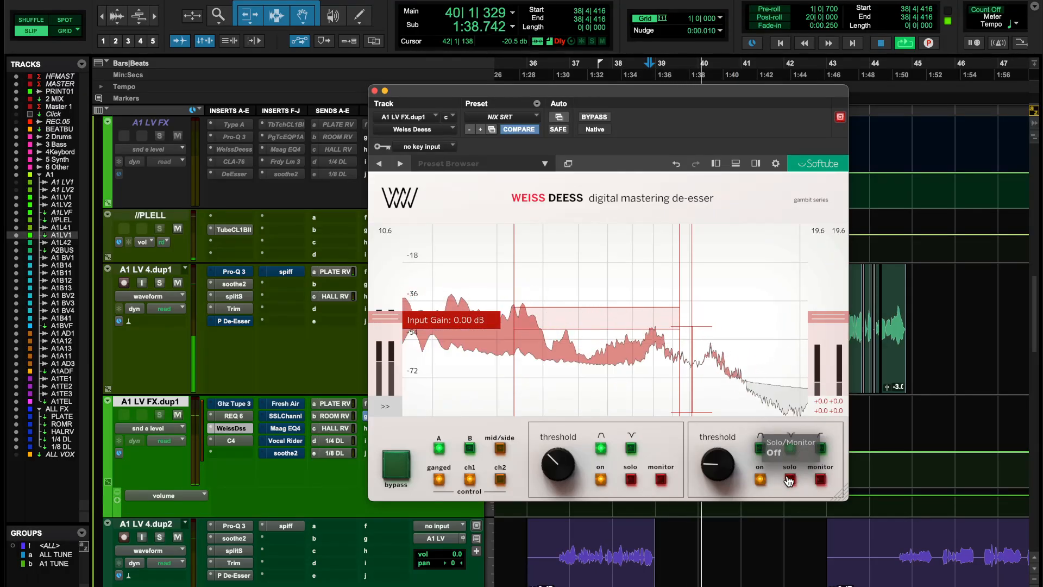
left_click(629, 480)
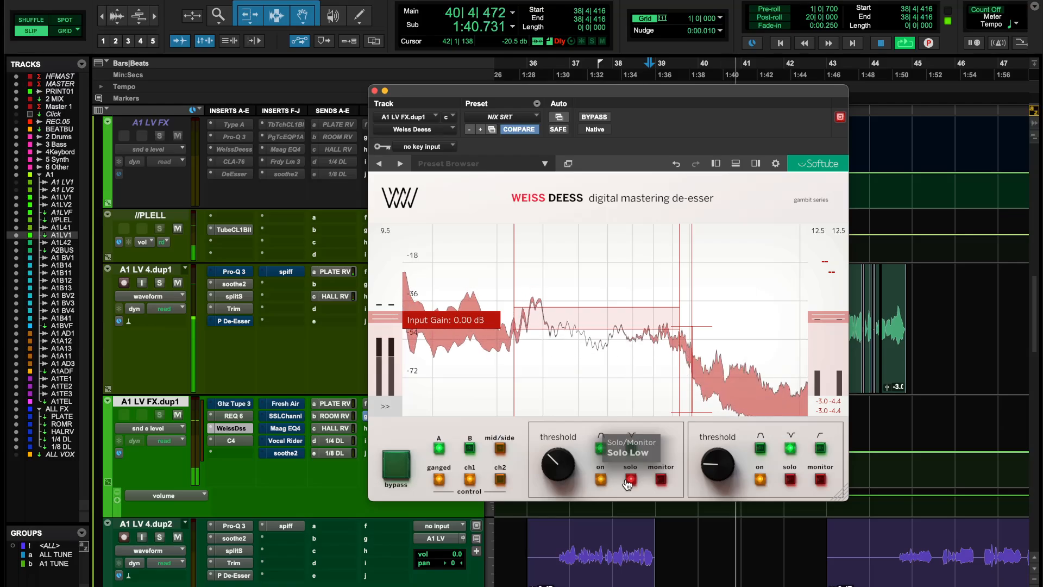
left_click(629, 480)
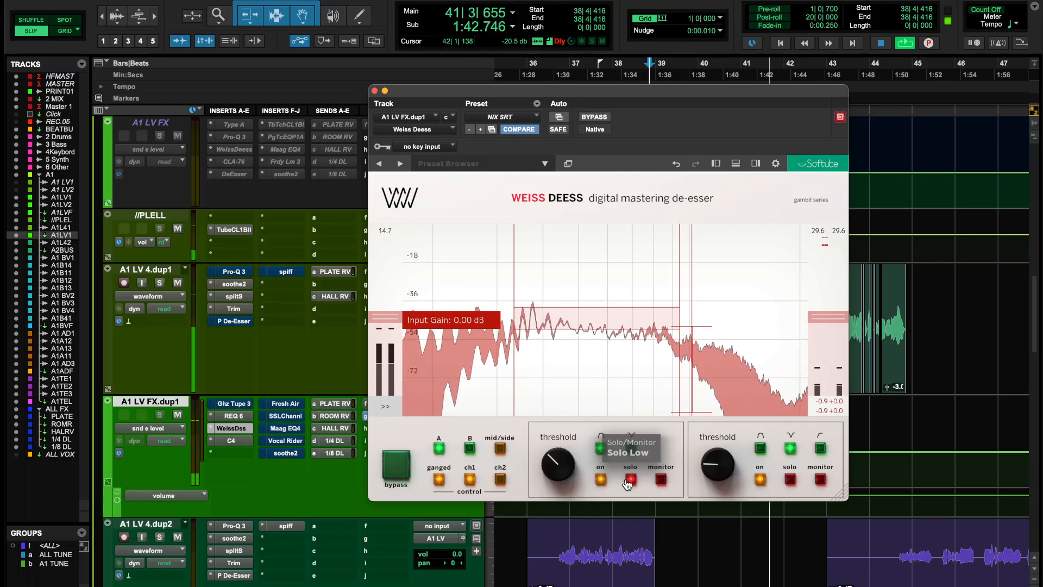
key("space")
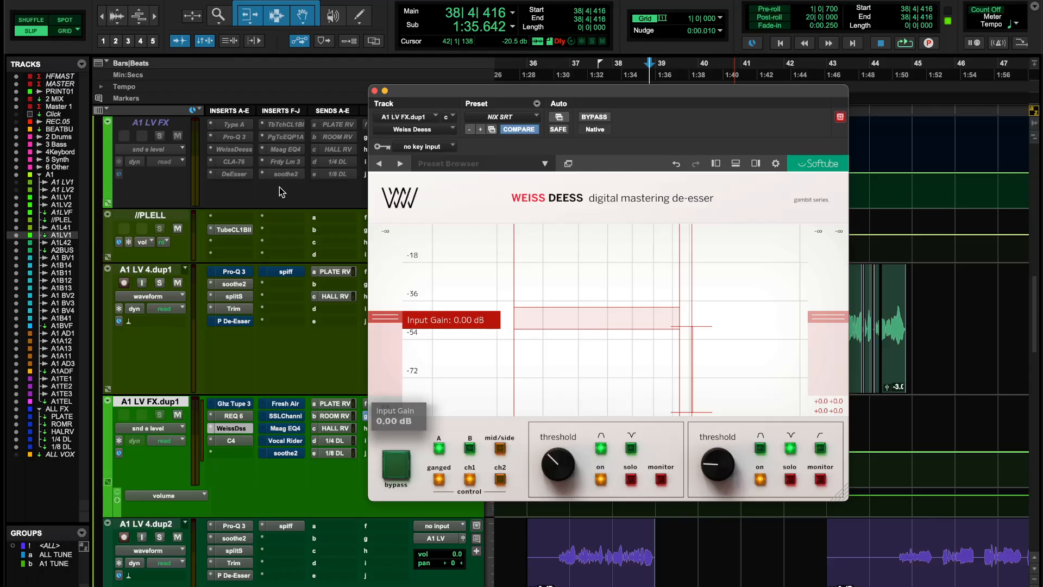
Compare the lead vocal during playback with soothe2 and splitS on the A1 LV 4.dup1 track bypassed and active.
left_click(238, 297)
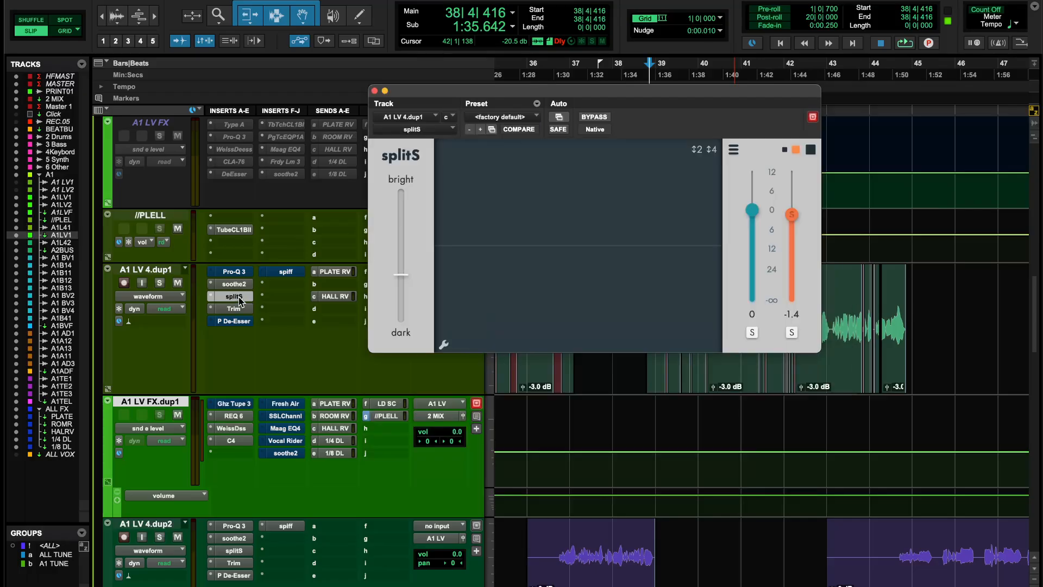
left_click(238, 284)
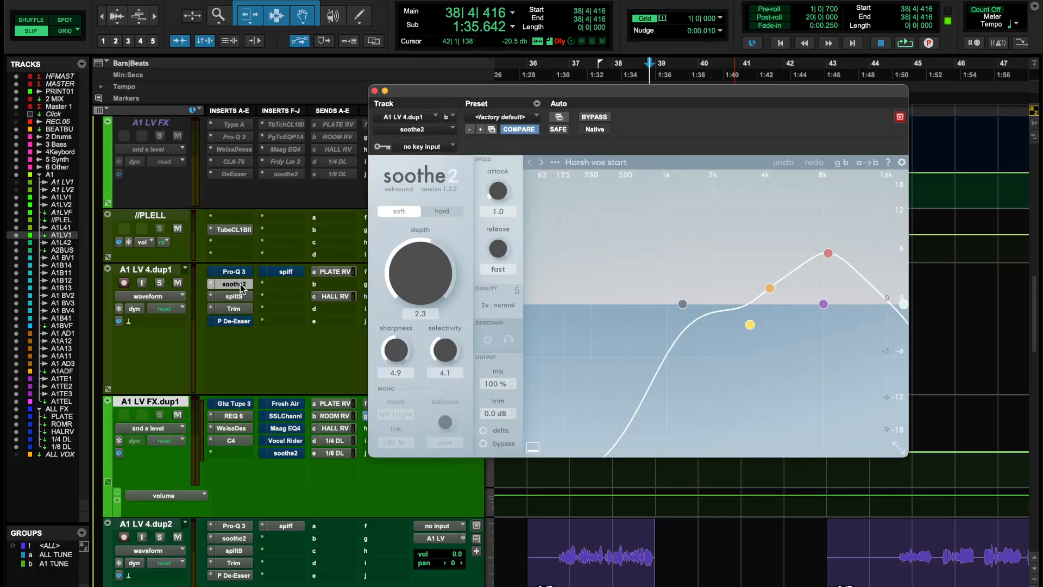
key("space")
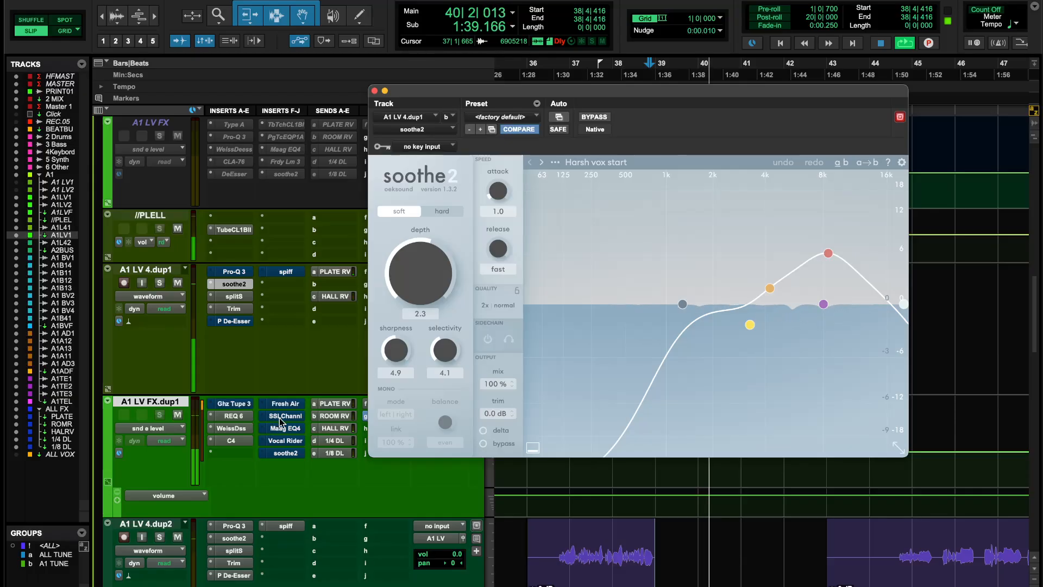
left_click(594, 117)
right_click(245, 286)
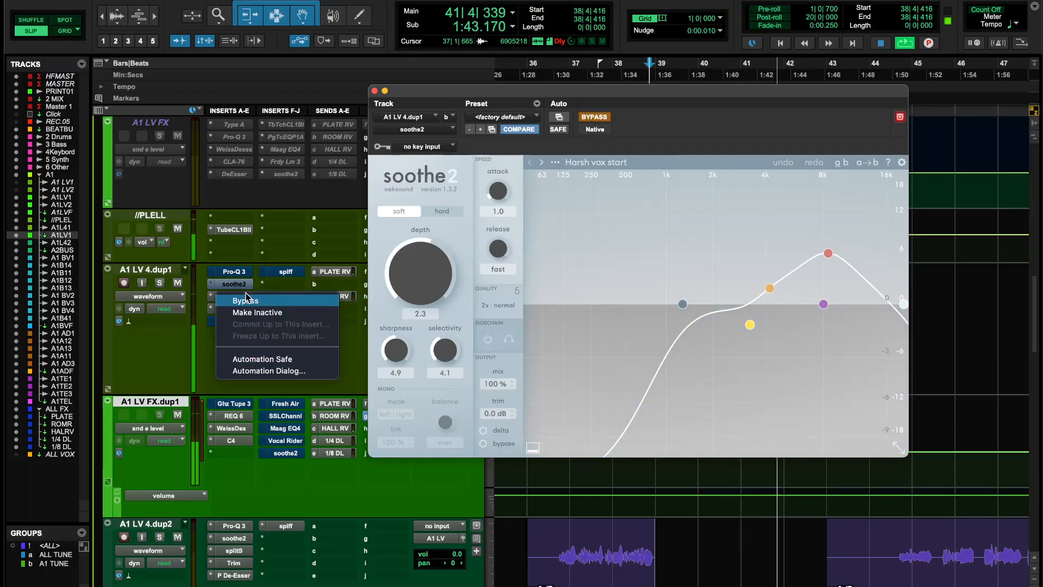
left_click(246, 299)
left_click(241, 299)
right_click(240, 299)
left_click(242, 299)
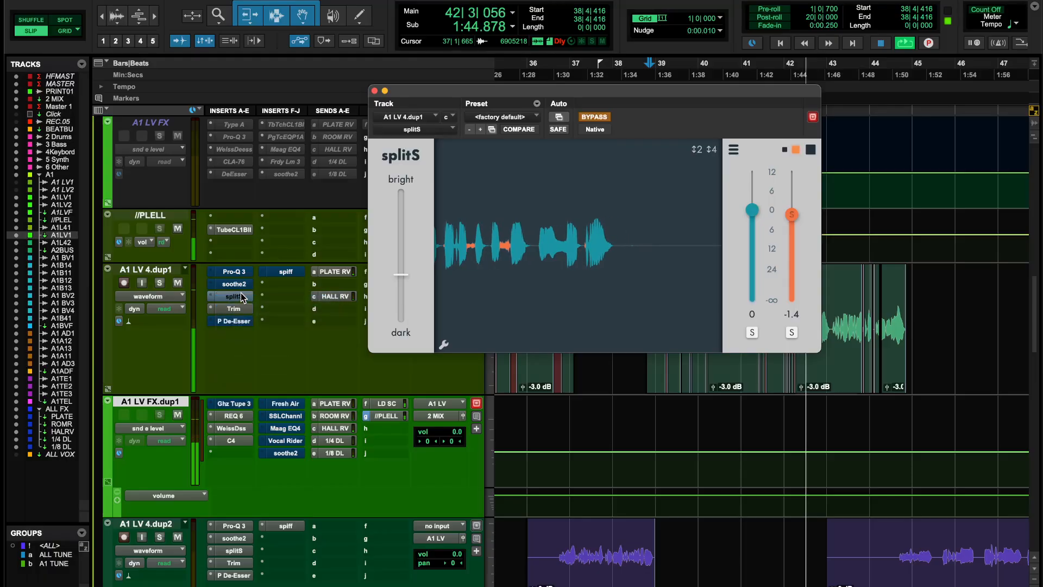
right_click(243, 299)
left_click(238, 301)
key("space")
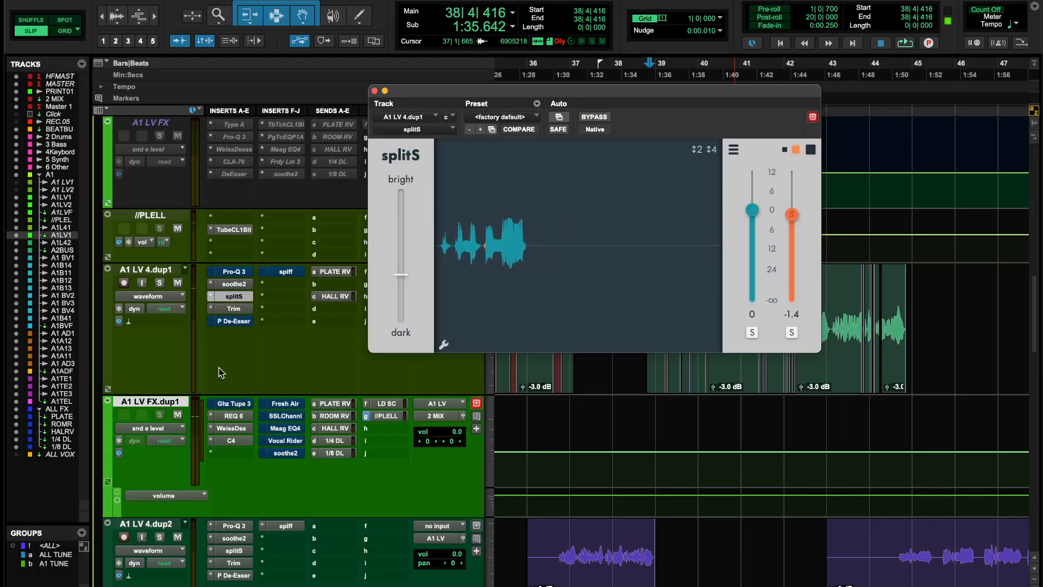
Open C4 on the A1 LV FX.dup1 track and audition its four bands in solo one after another during playback.
left_click(224, 442)
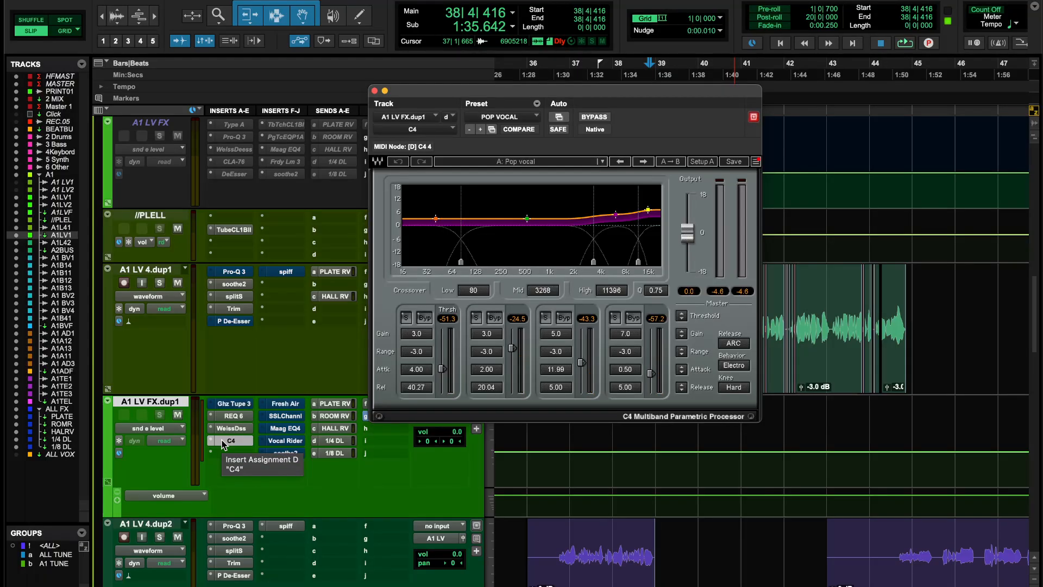
key("space")
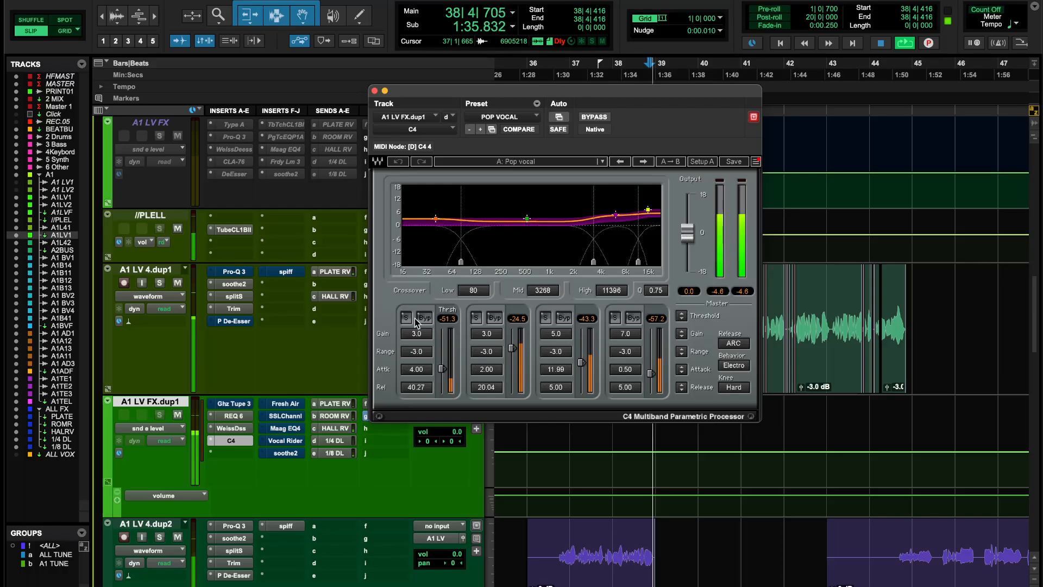
left_click(406, 318)
left_click(406, 318)
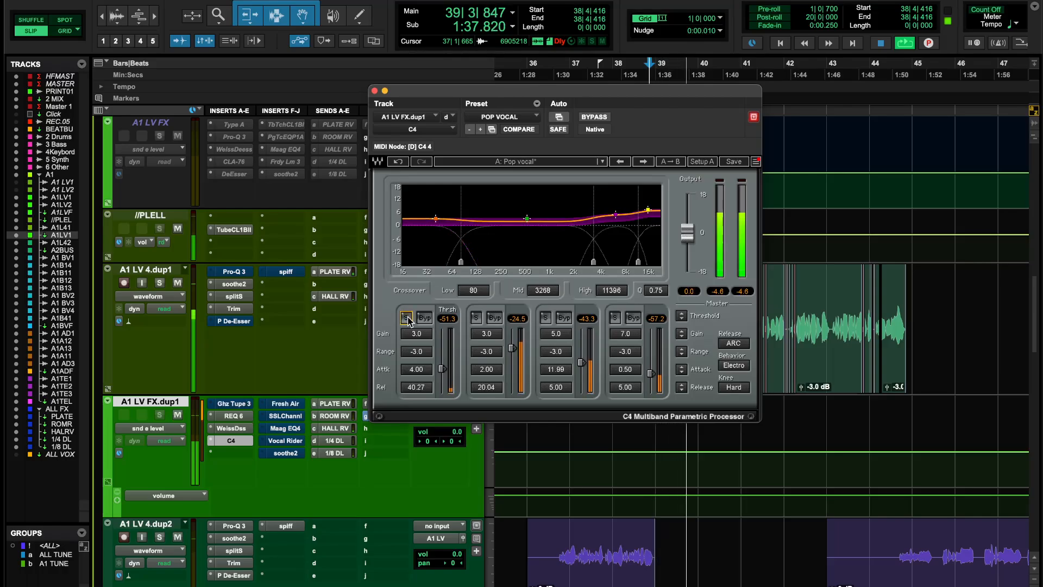
left_click(476, 318)
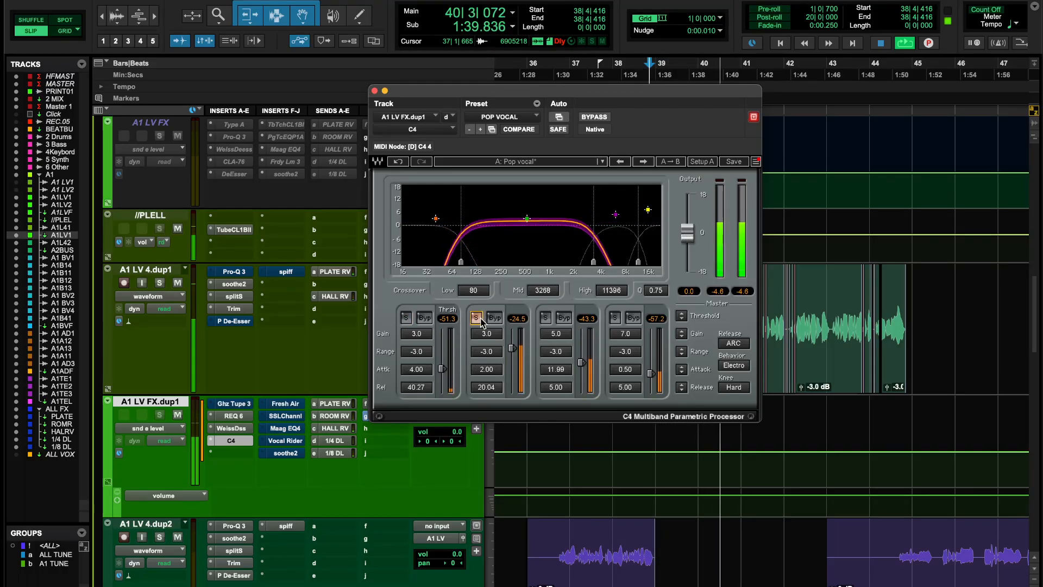
left_click(476, 318)
left_click(546, 317)
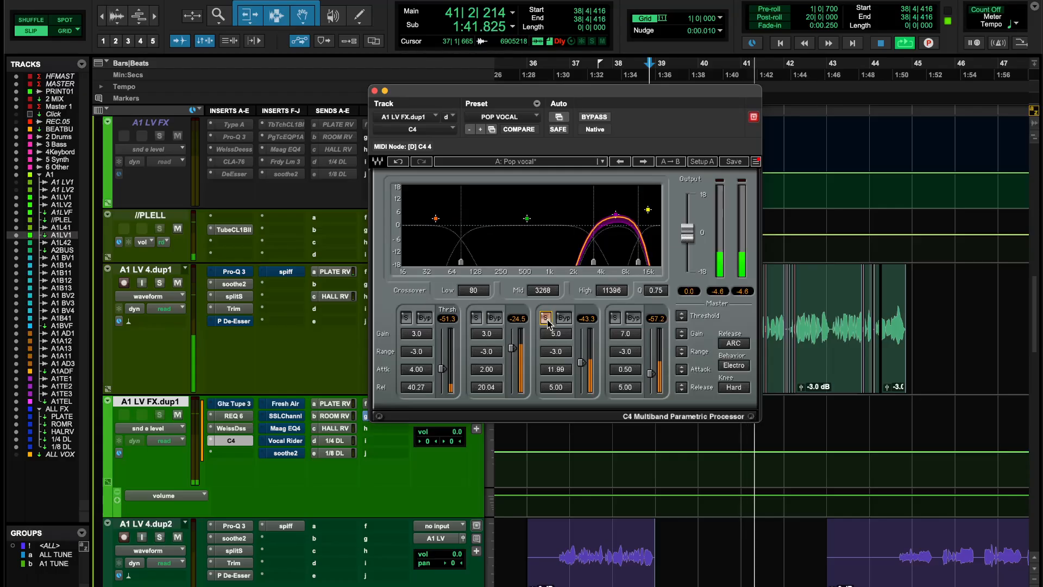
left_click(546, 318)
left_click(615, 318)
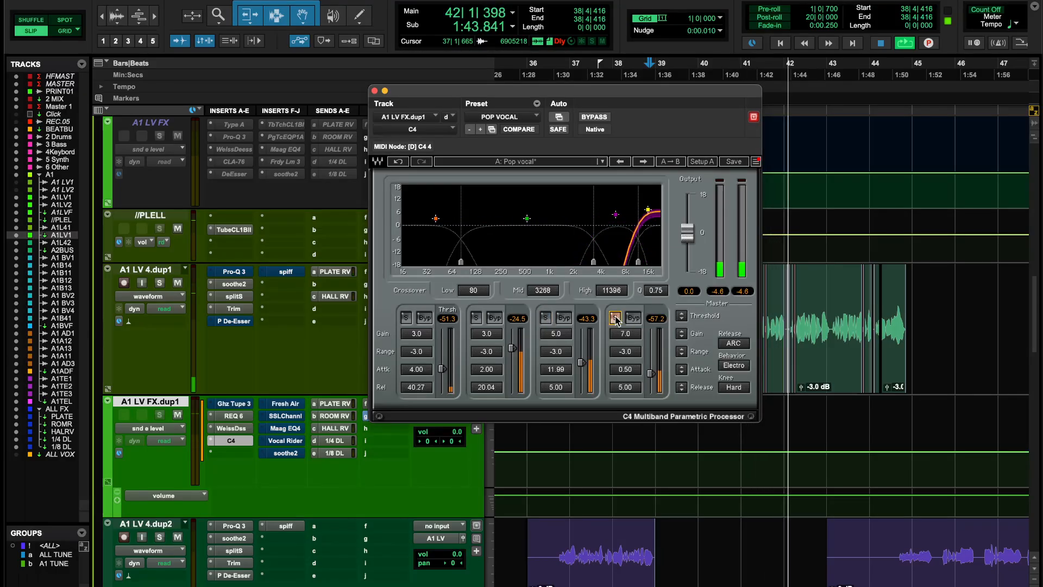
left_click(616, 318)
key("space")
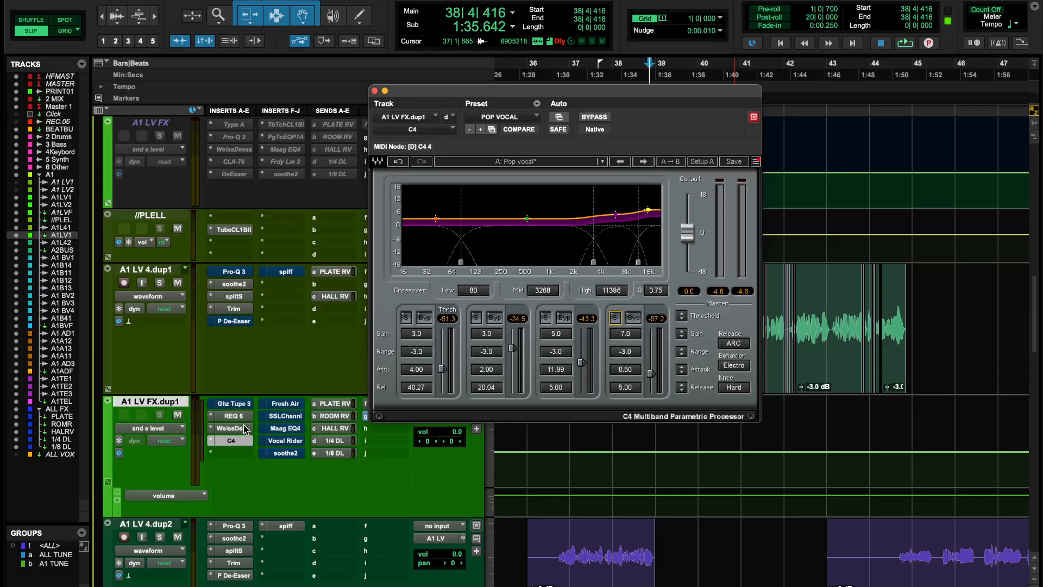
Review soothe2 and splitS on the A1 LV 4.dup1 track and WeissDeess on the A1 LV FX.dup1 track.
left_click(243, 286)
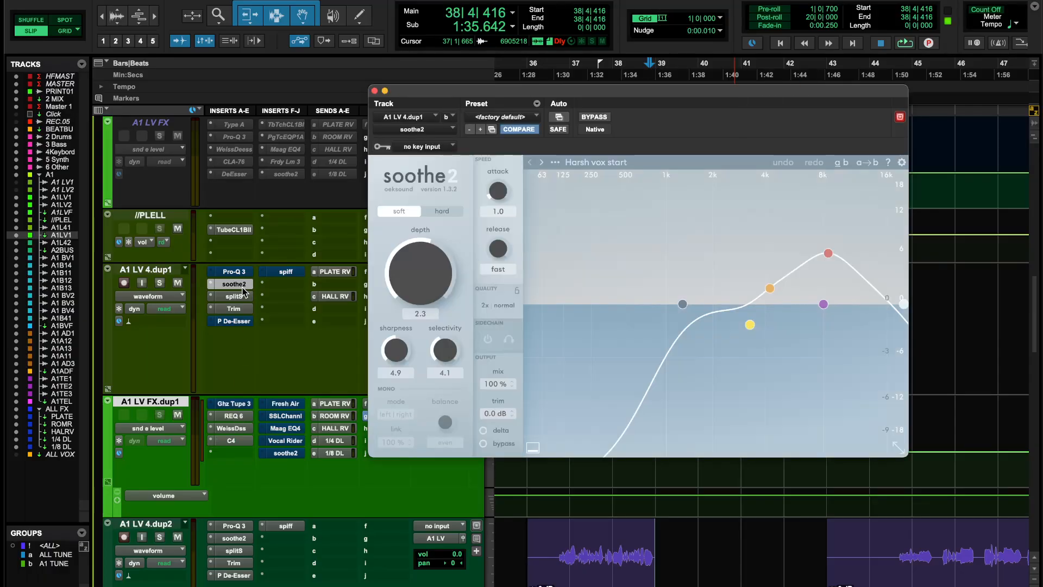
left_click(244, 299)
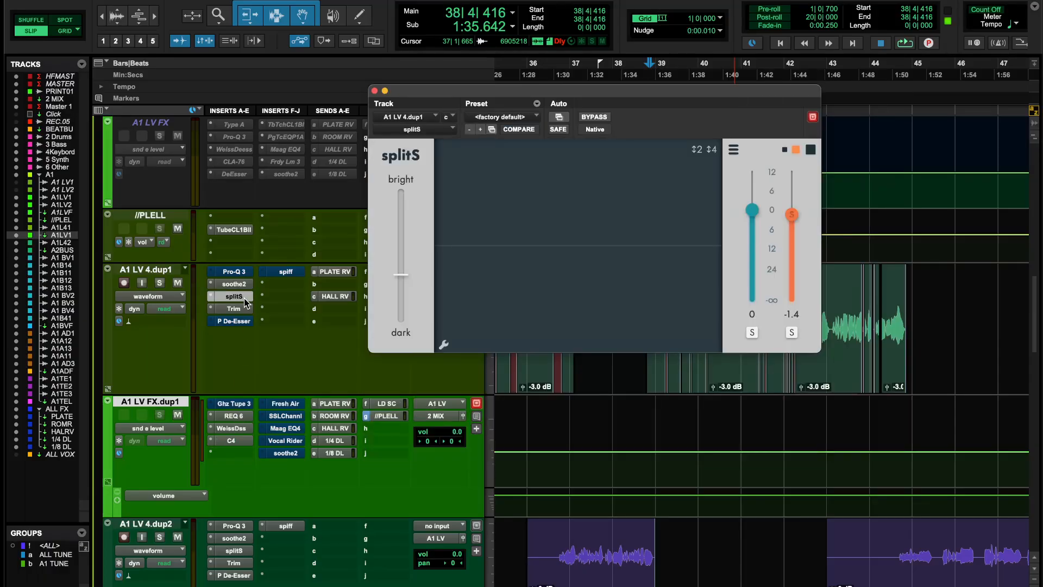
left_click(237, 432)
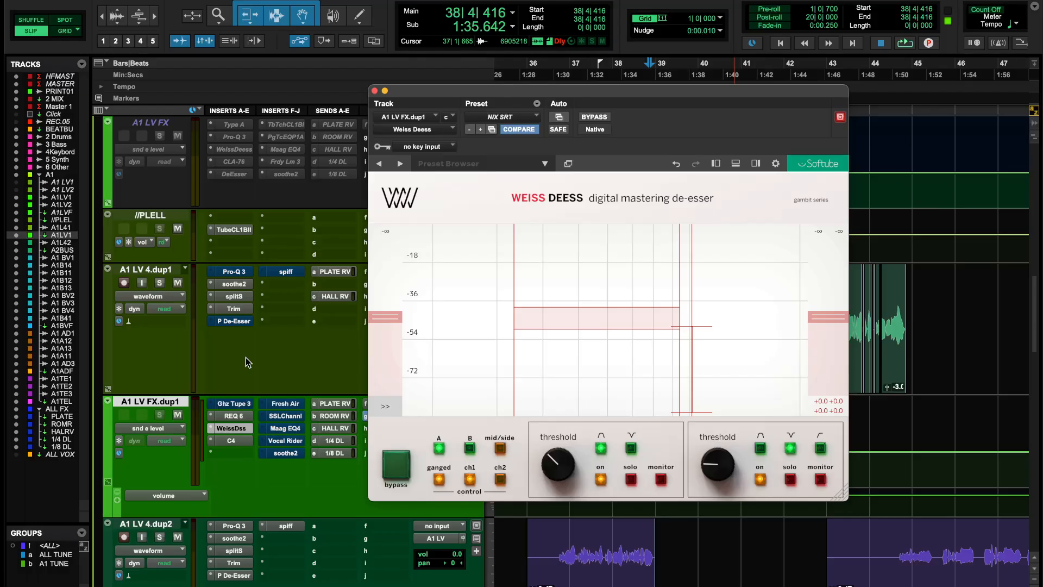
Take SSLChannel on the A1 LV FX.dup1 track out of bypass, and bypass Fresh Air again after briefly activating and viewing it.
right_click(280, 404)
left_click(282, 414)
right_click(283, 415)
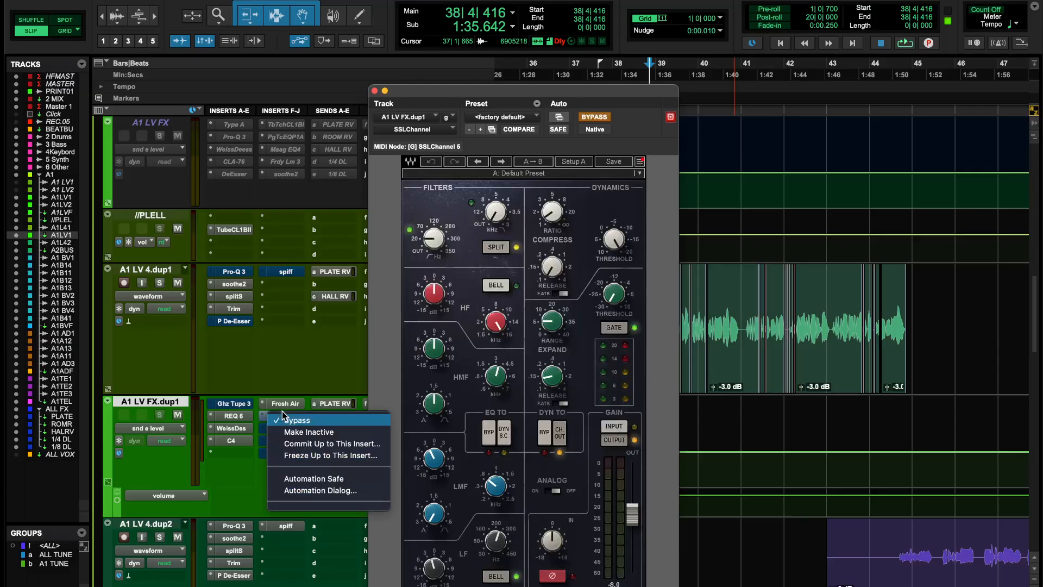
left_click(283, 406)
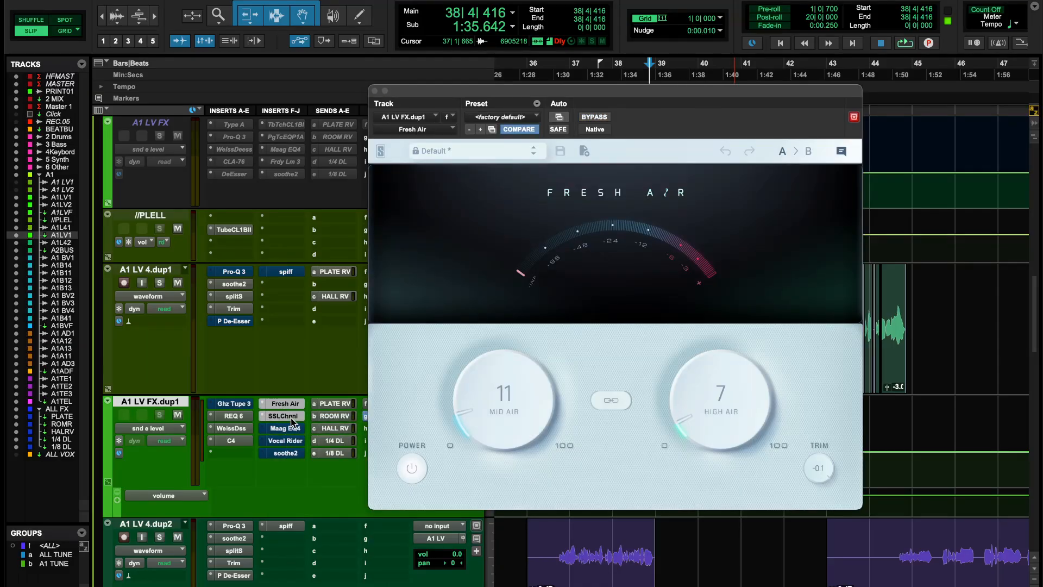
left_click(292, 419)
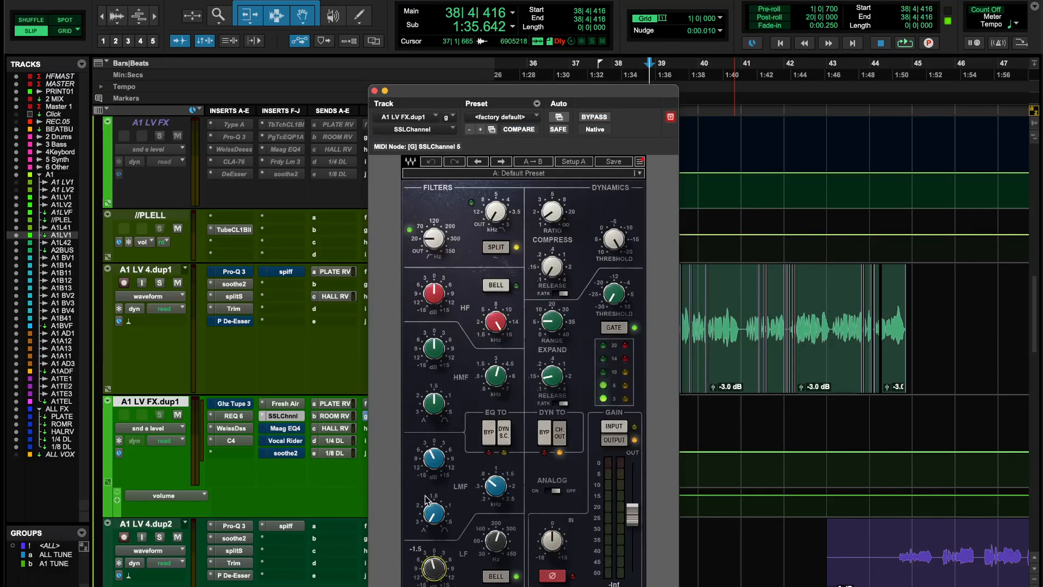
right_click(292, 400)
left_click(292, 404)
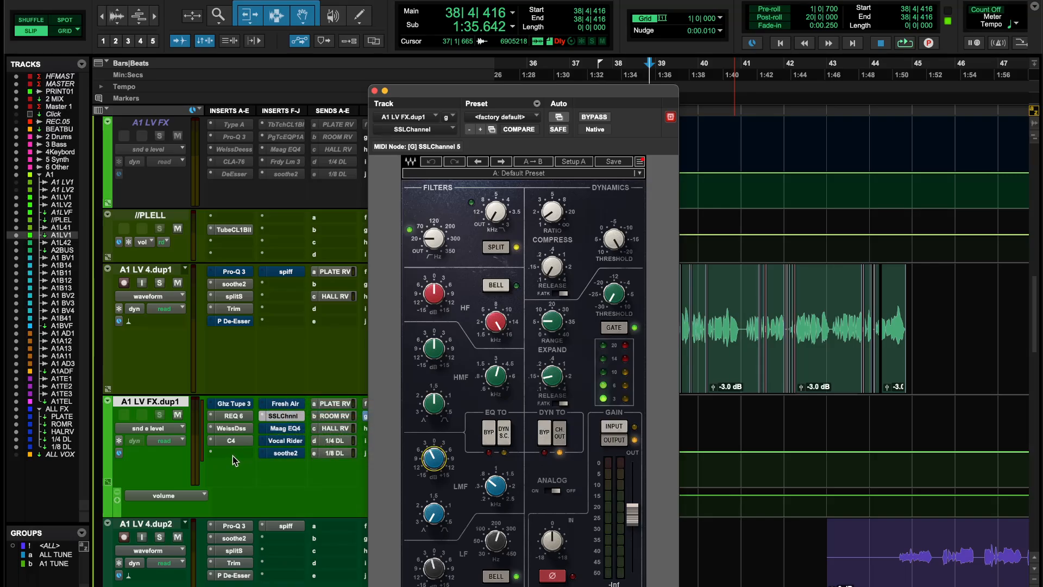
Compare the vocal during playback with SSLChannel on the A1 LV FX.dup1 track bypassed and active, and close its window.
key("space")
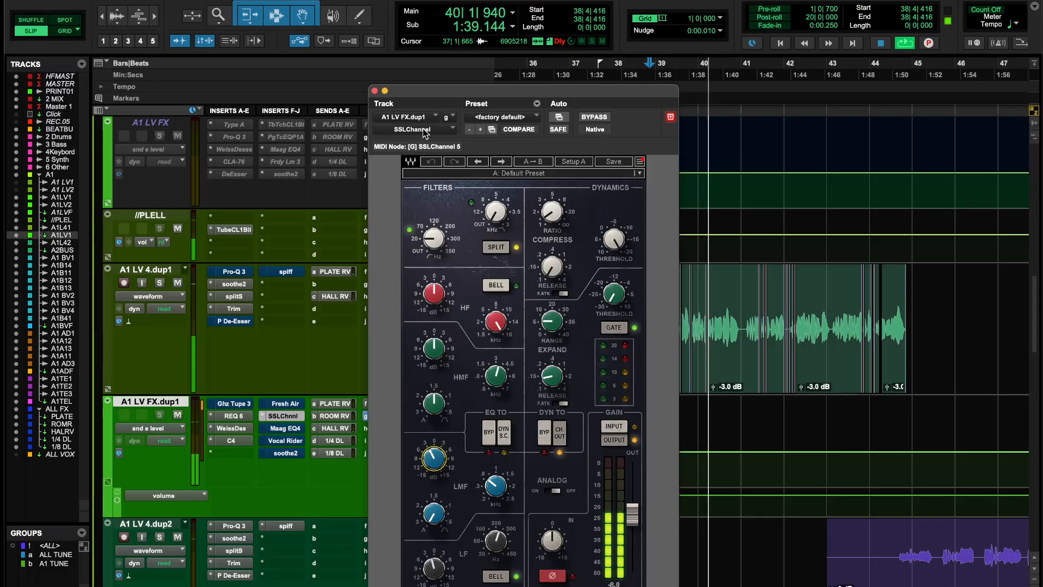
left_click_drag(503, 115, 415, 74)
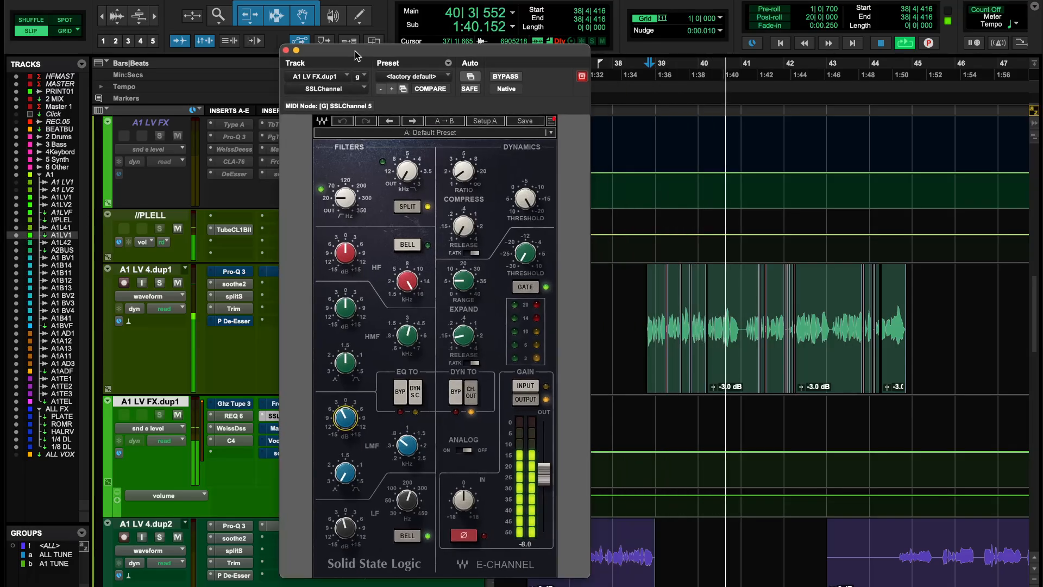
left_click(505, 77)
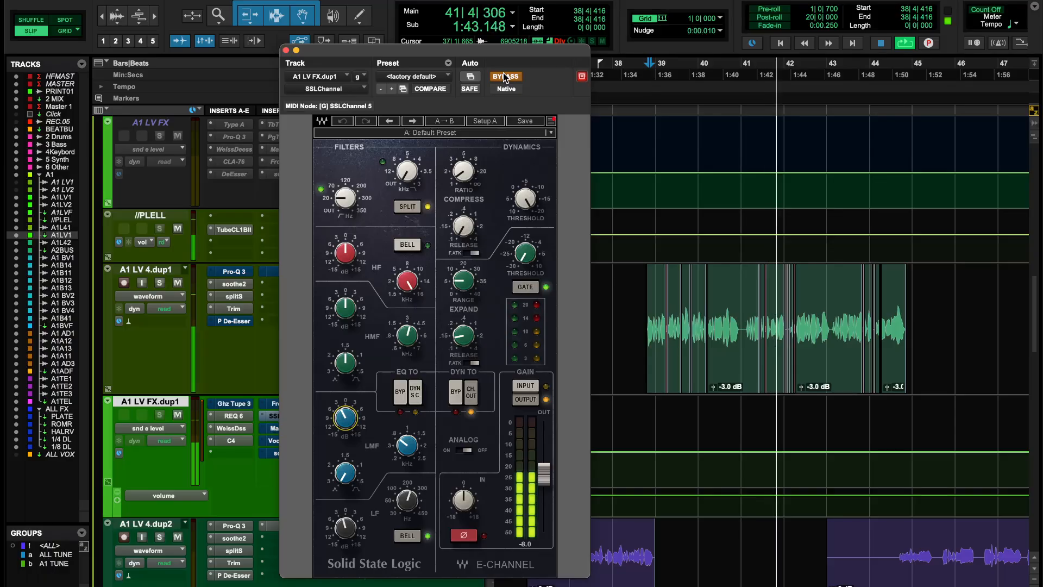
left_click(505, 77)
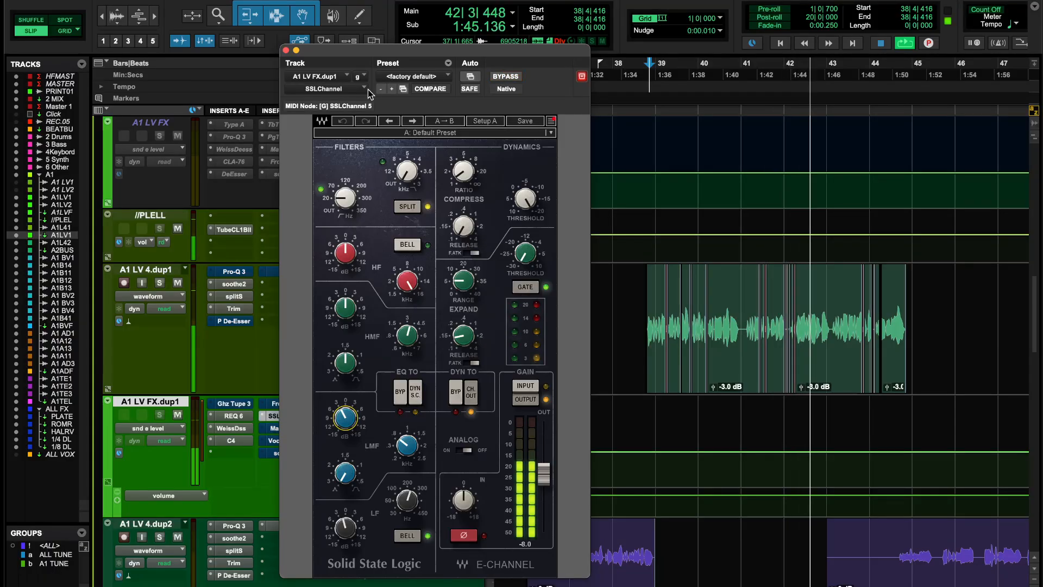
left_click(286, 50)
Take Maag EQ4 on the A1 LV FX.dup1 track out of bypass during playback and briefly view soothe2 on the same track.
left_click(294, 429)
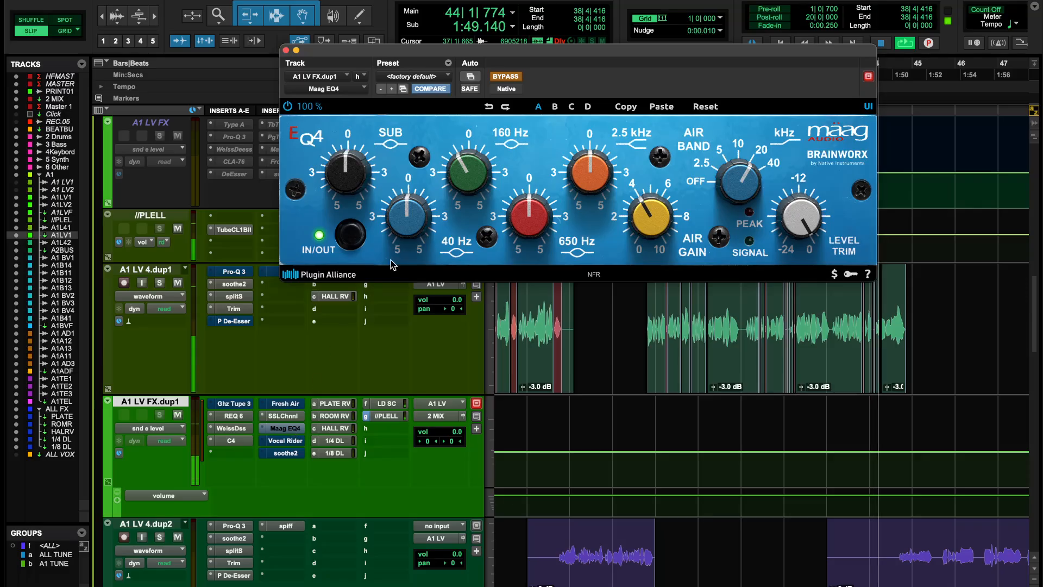
key("space")
key("space")
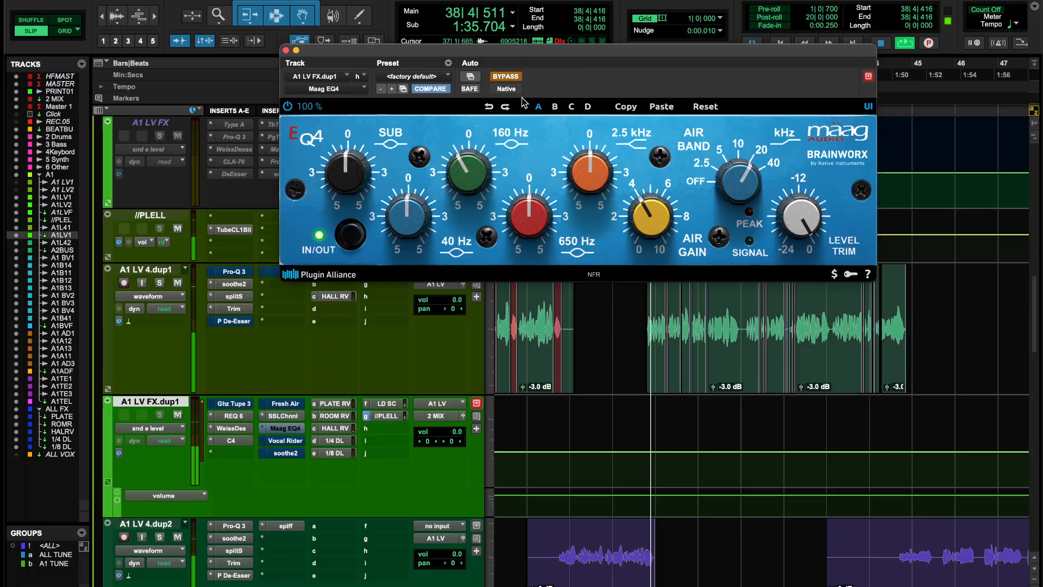
left_click(503, 79)
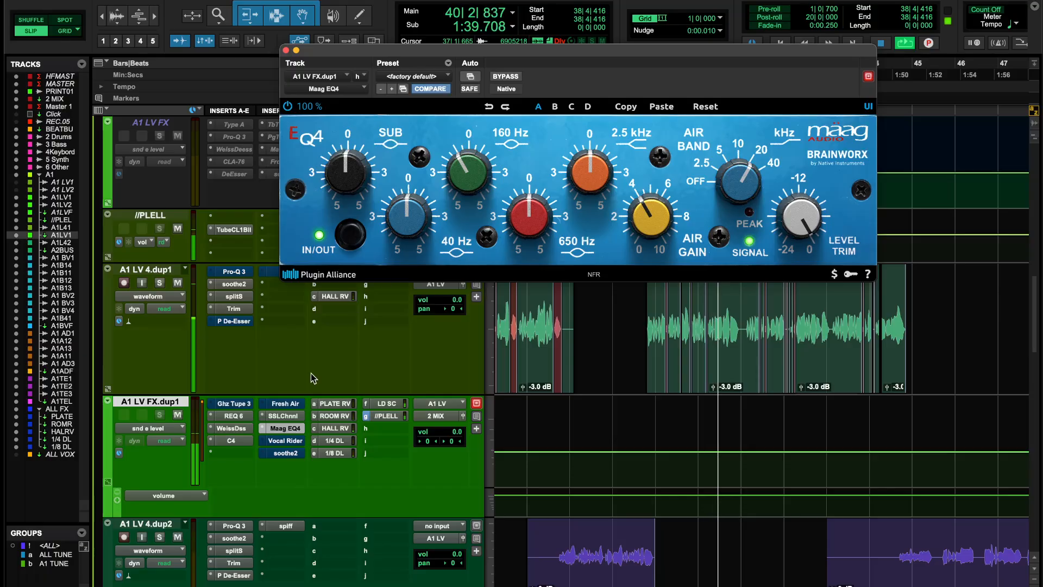
left_click(285, 453)
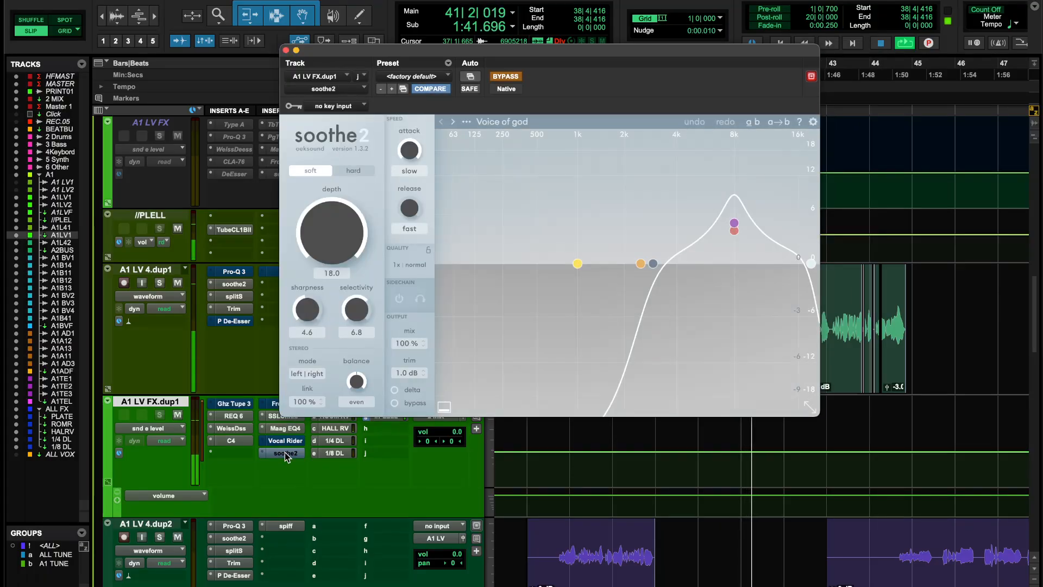
left_click(285, 452)
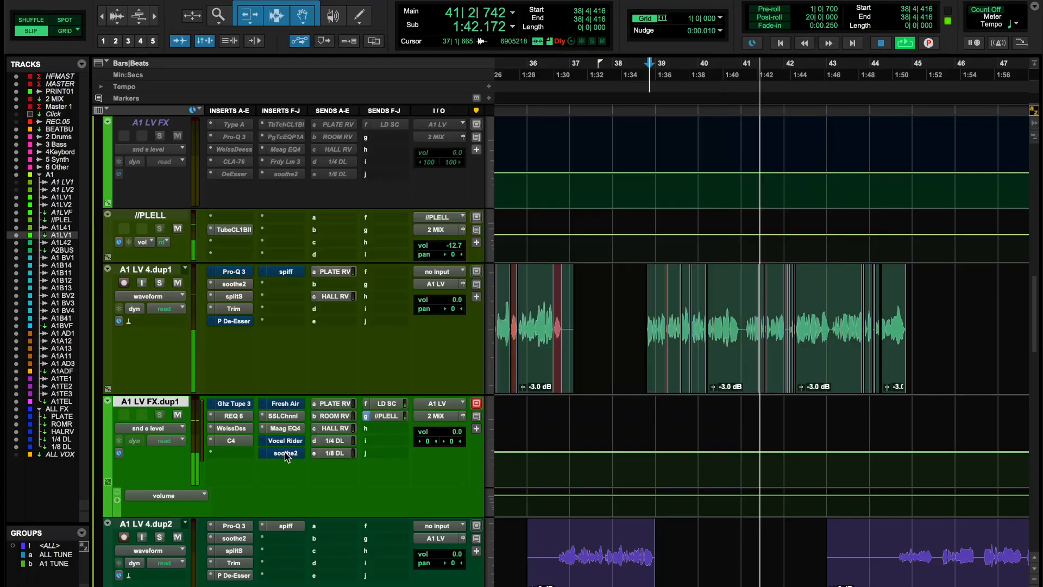
Take Pro-Q 3 on the A1 LV 4.dup1 track out of bypass, set its display range to 6 dB and play the vocal.
right_click(239, 273)
left_click(239, 275)
left_click(238, 272)
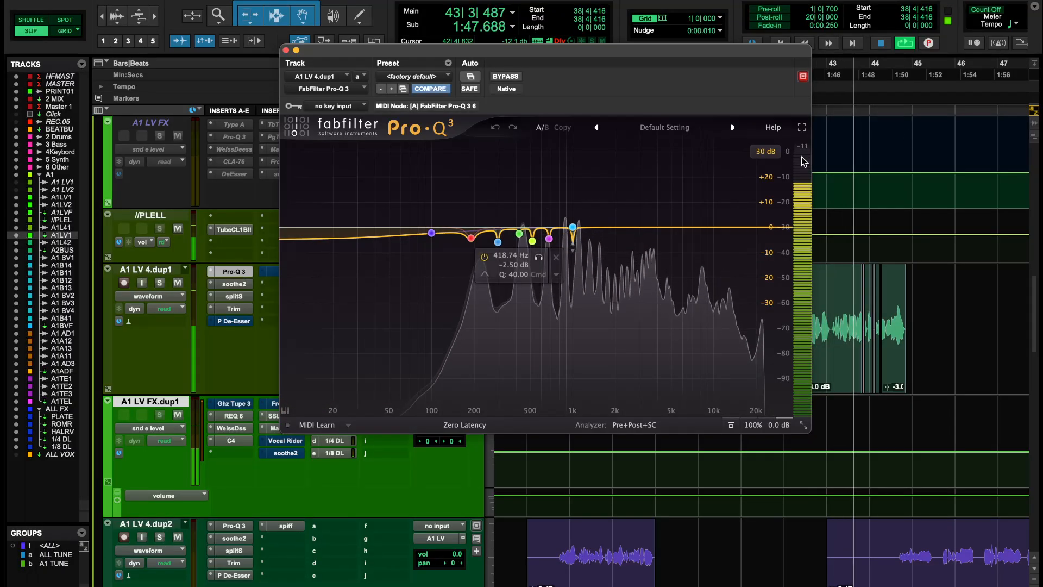
left_click(767, 153)
left_click(760, 198)
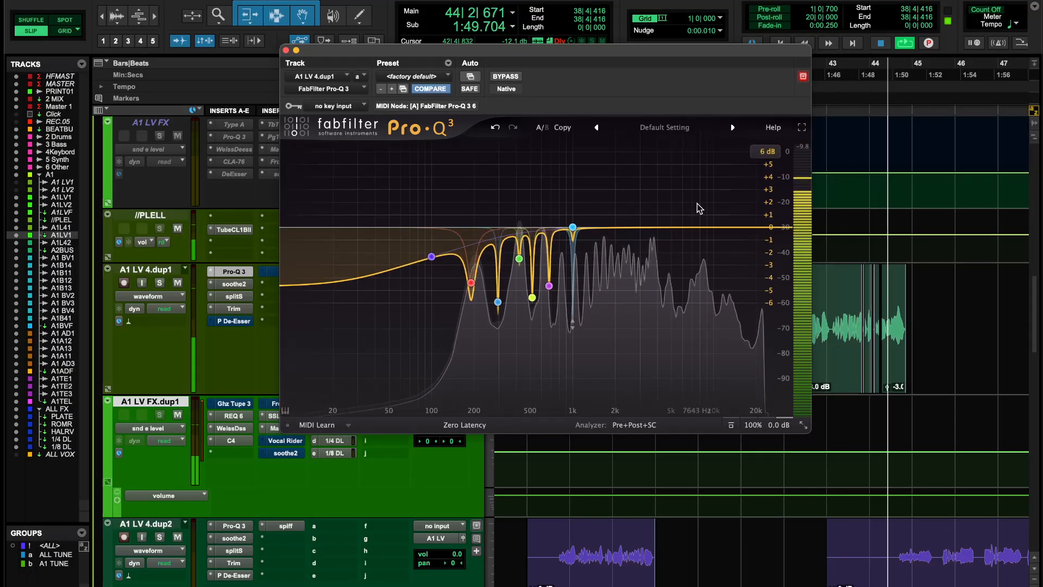
key("space")
key("space")
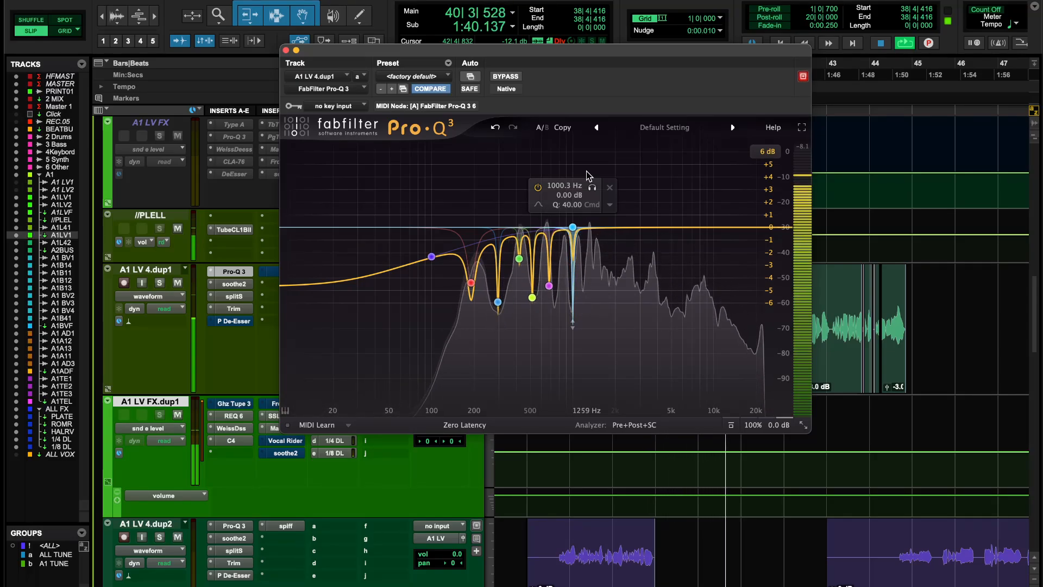
key("space")
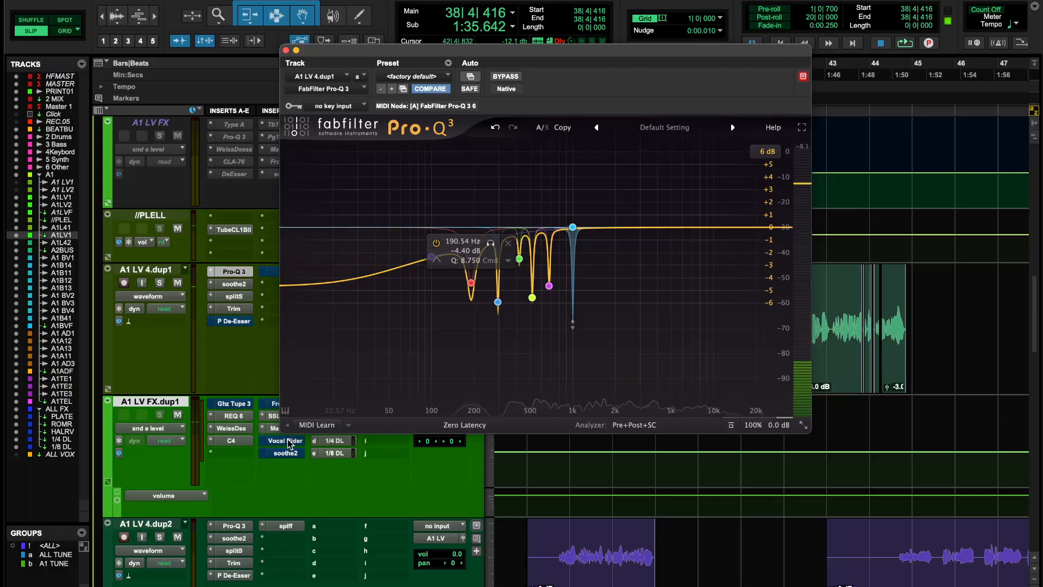
Search the plug-ins for "curv" and add EQ Curve Analyzer 2 to inserts H and J of A1 LV 4.dup2, setting the first as generator.
left_click(272, 428)
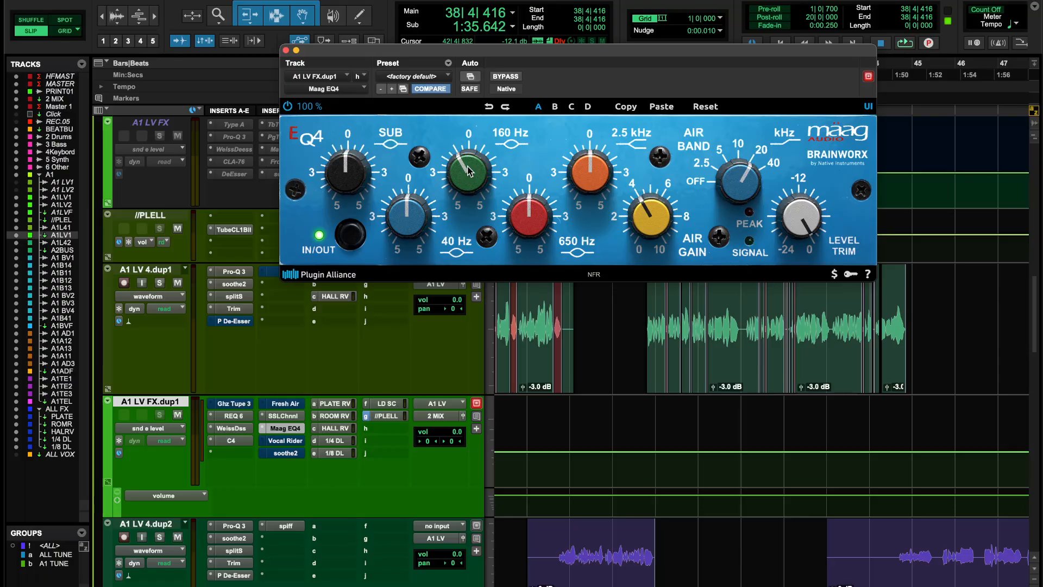
left_click(274, 552)
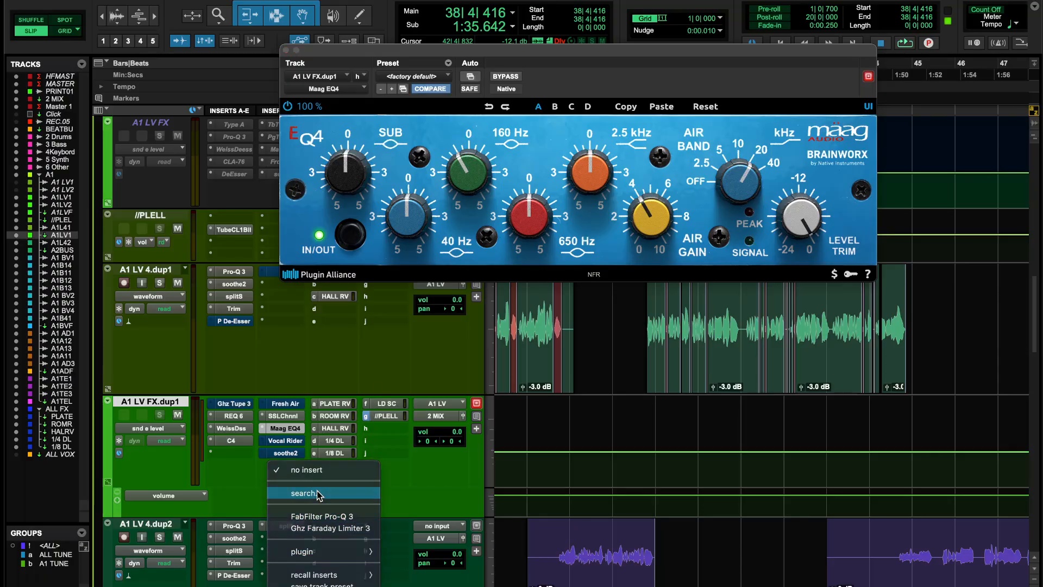
left_click(289, 515)
type("cur")
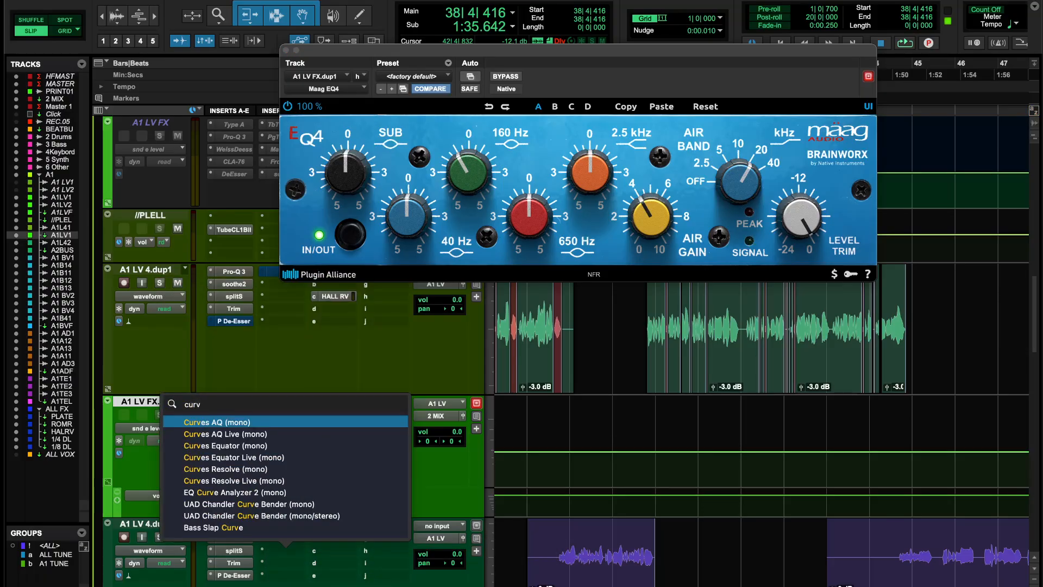
type("v")
key("Down")
key("Down")
key("Down")
key("Down")
key("Down")
key("Down")
key("Down")
key("Down")
key("Down")
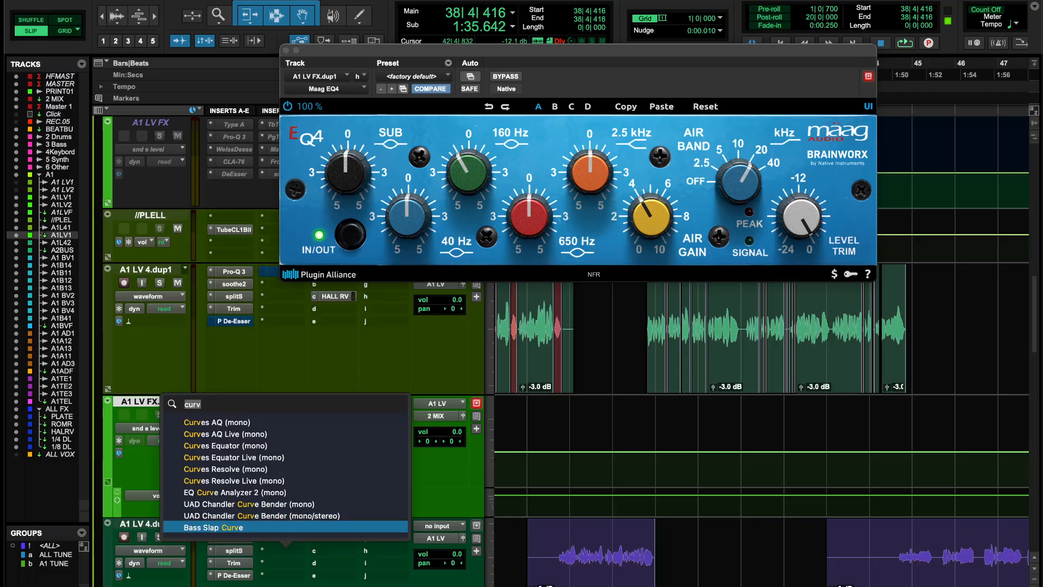
left_click(238, 492)
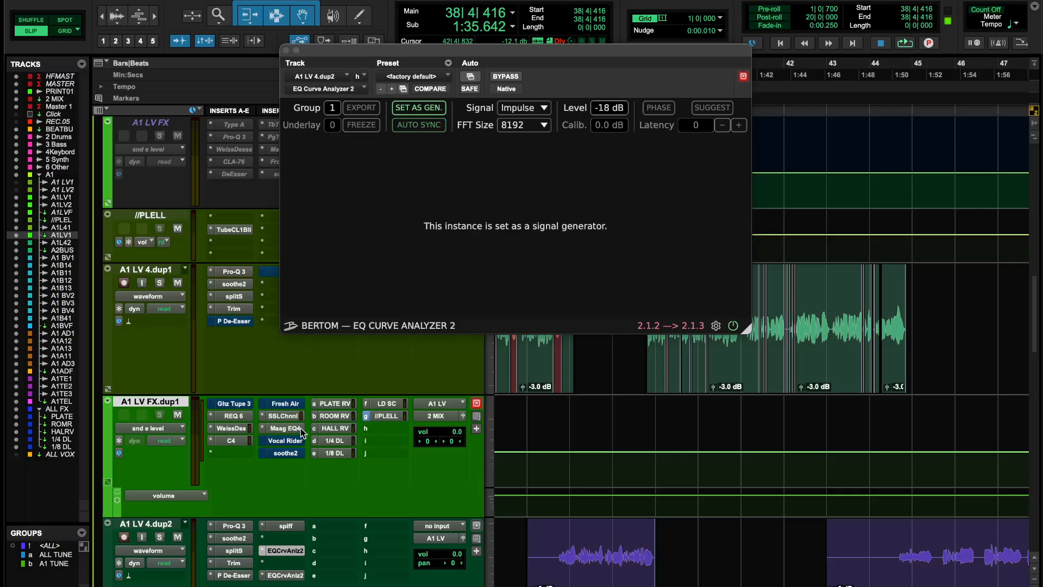
Place Maag EQ4 from A1 LV FX.dup1 between the two analyzers on A1 LV 4.dup2 and display its curve in the second analyzer.
left_click_drag(301, 429, 299, 571)
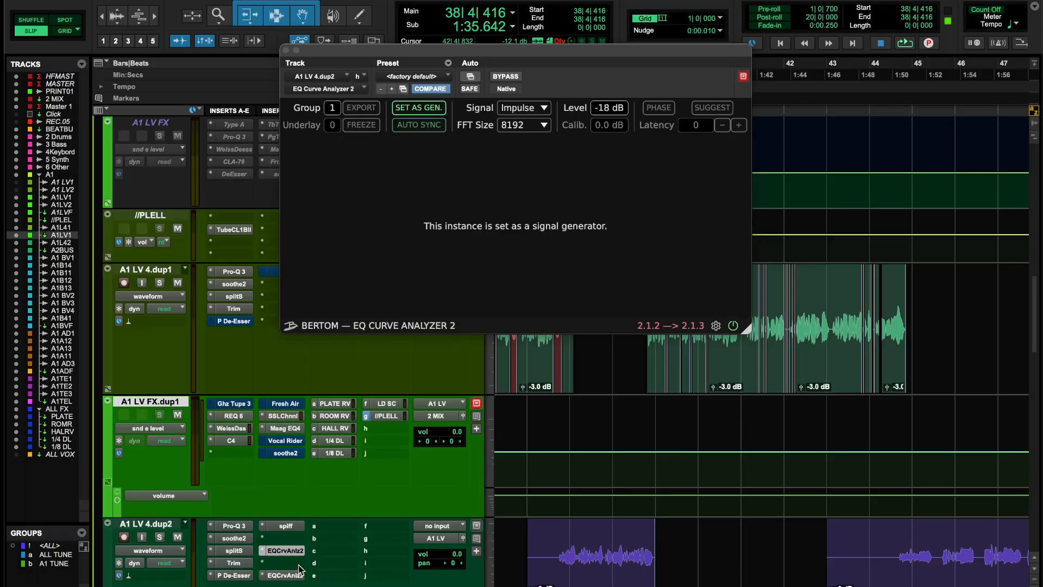
left_click(298, 569)
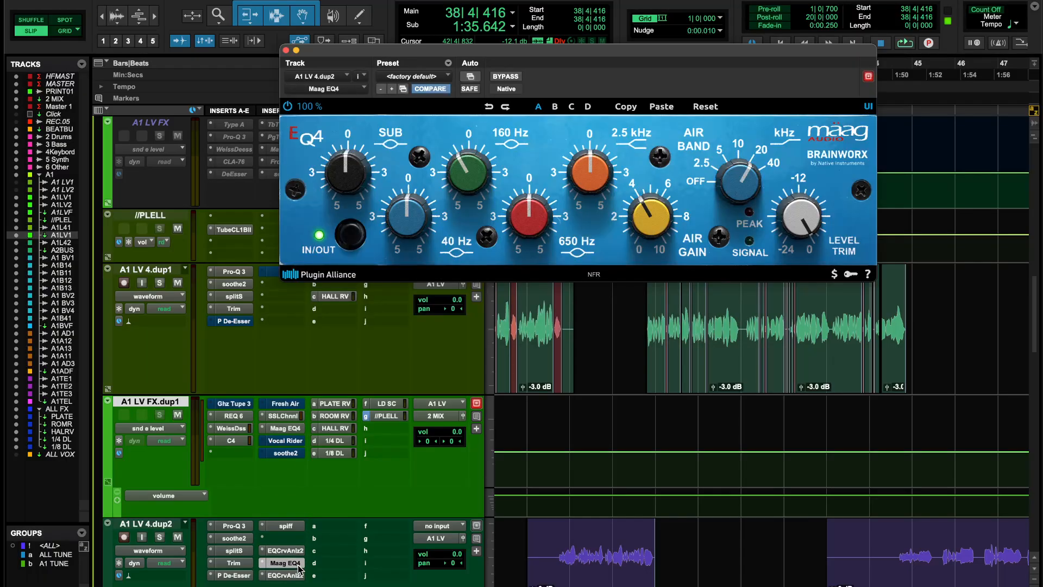
left_click(289, 577)
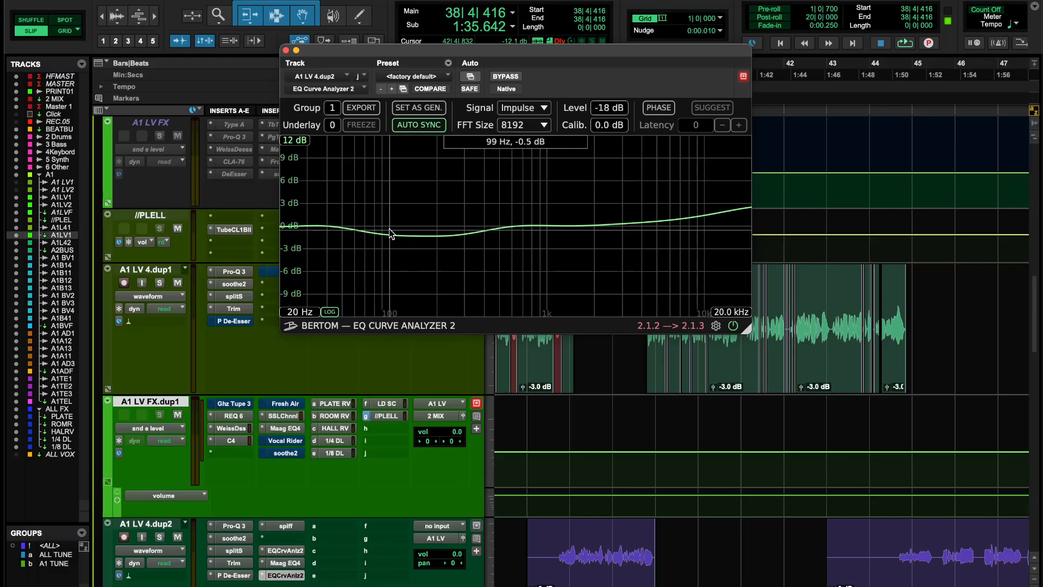
Turn off the air band of Maag EQ4 on A1 LV 4.dup2 and arrange its window below the second EQ Curve Analyzer 2.
left_click(294, 565)
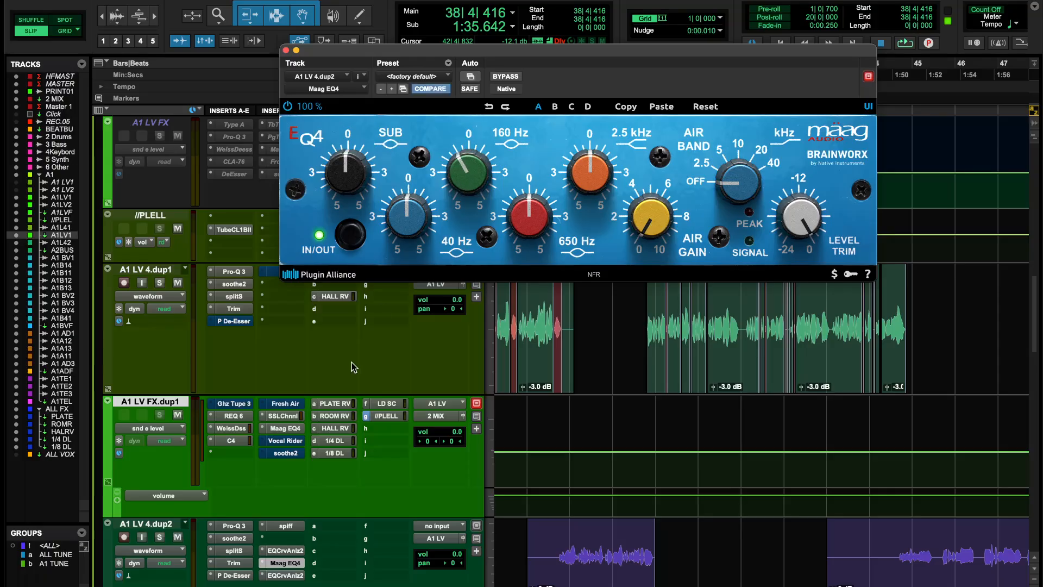
left_click(286, 577)
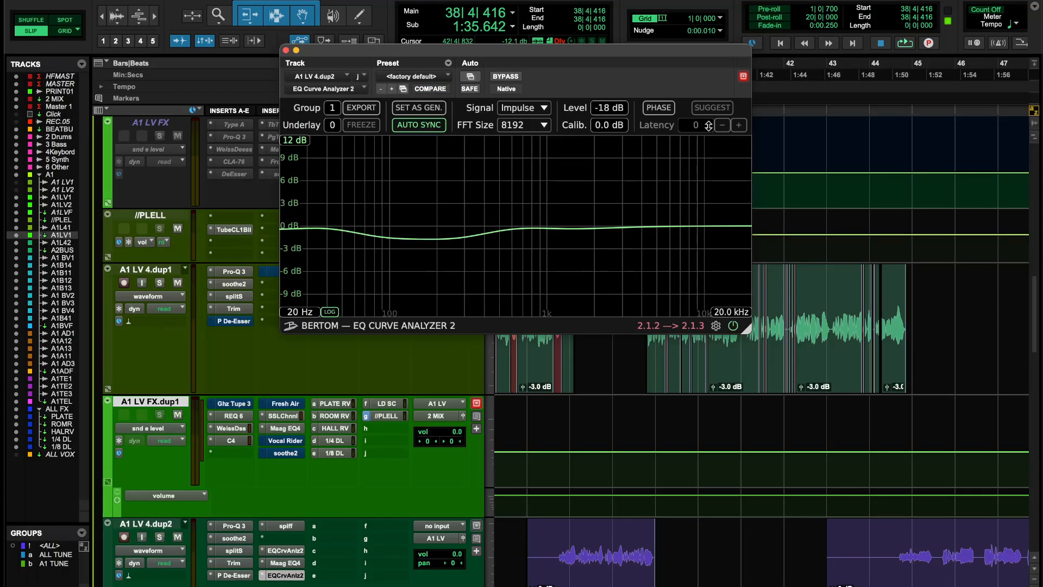
left_click_drag(738, 65, 811, 4)
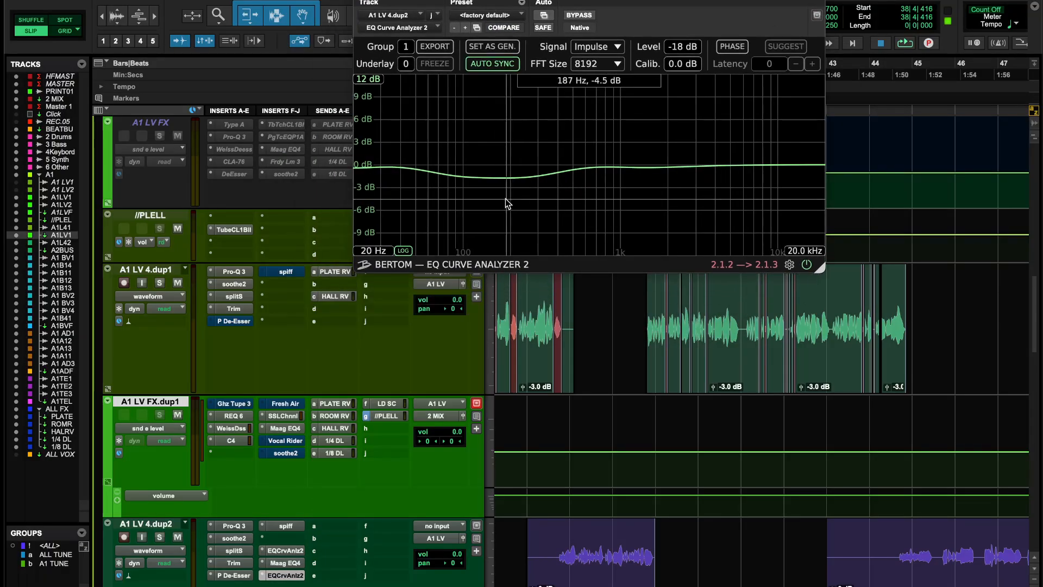
left_click(286, 563)
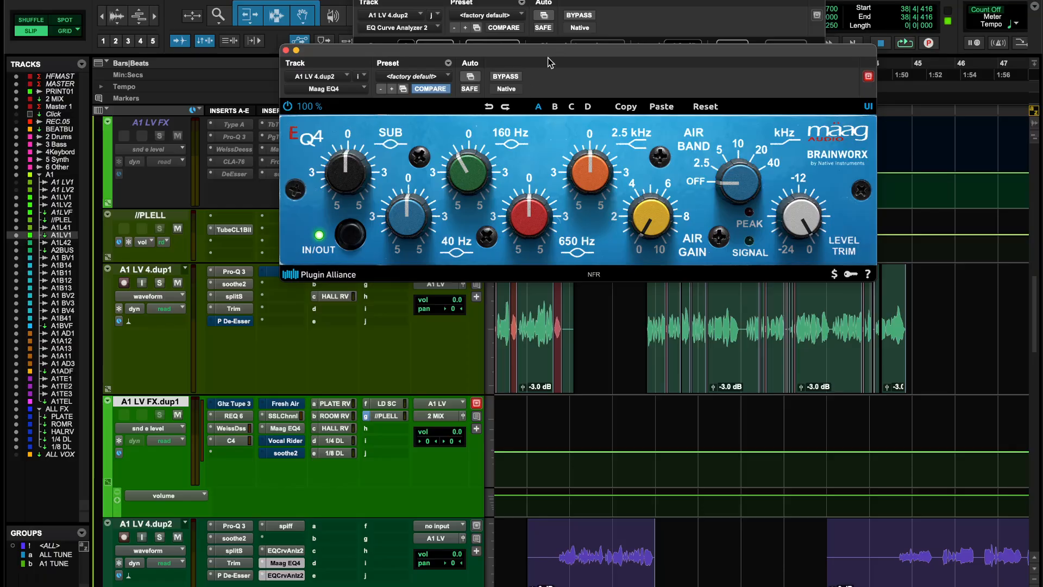
left_click_drag(550, 63, 308, 351)
Sweep Maag EQ4's 160 Hz band from boost back to a slight cut to examine its effect on the analyzer curve.
left_click_drag(220, 476, 230, 420)
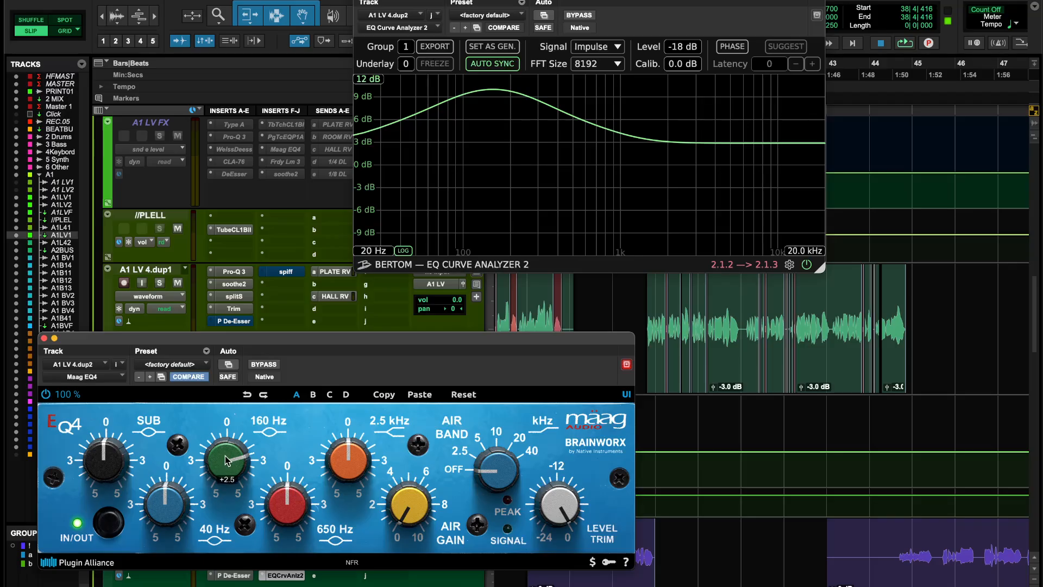
mouse_move(227, 461)
left_mouse_down()
mouse_move(231, 491)
mouse_move(227, 462)
left_mouse_up()
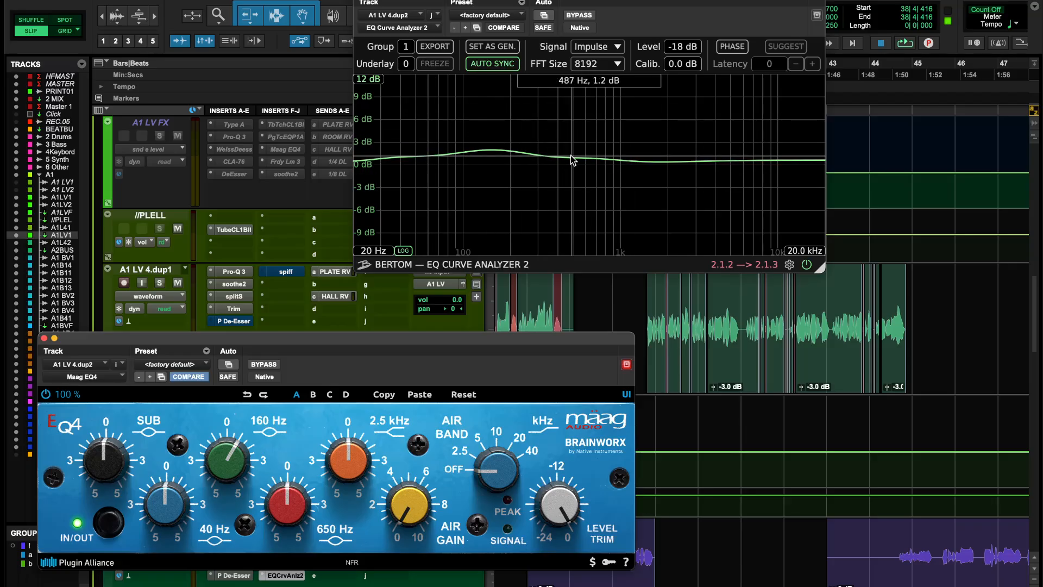
left_click_drag(232, 478, 232, 485)
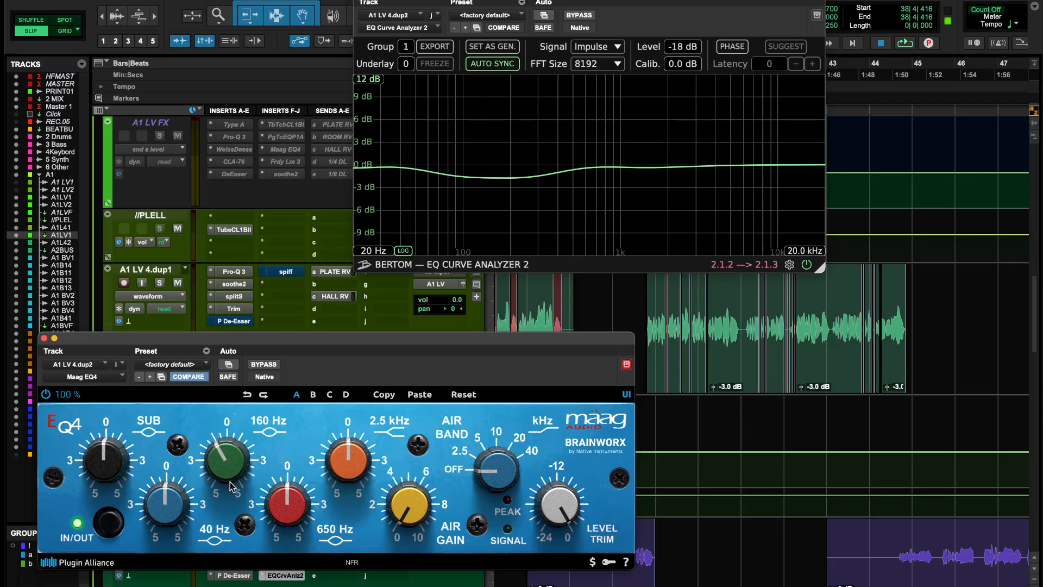
Close Maag EQ4 and make it and both EQ Curve Analyzer 2 inserts on A1 LV 4.dup2 inactive.
left_click(44, 338)
right_click(297, 580)
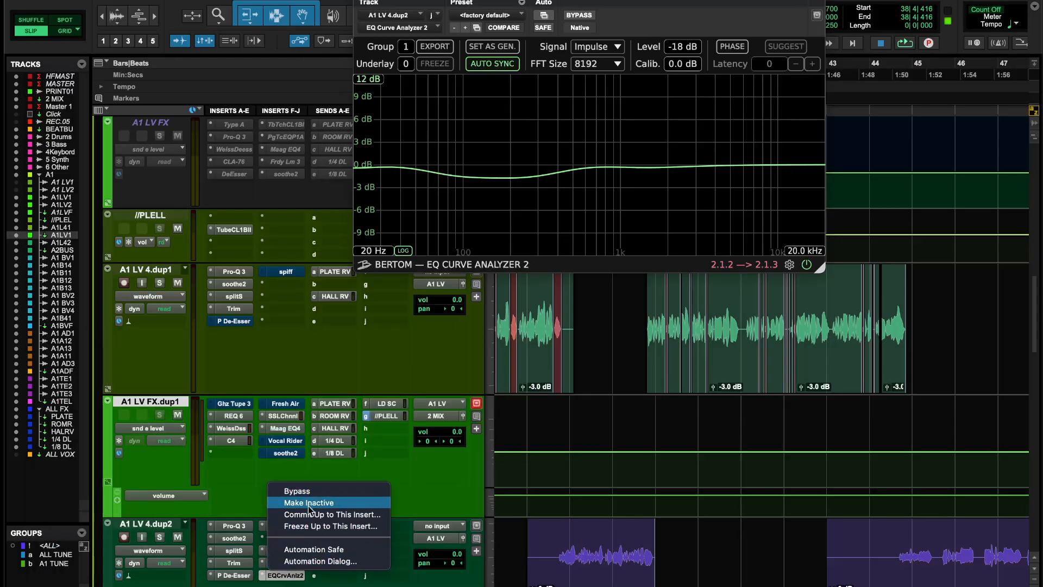
left_click(294, 500)
right_click(283, 564)
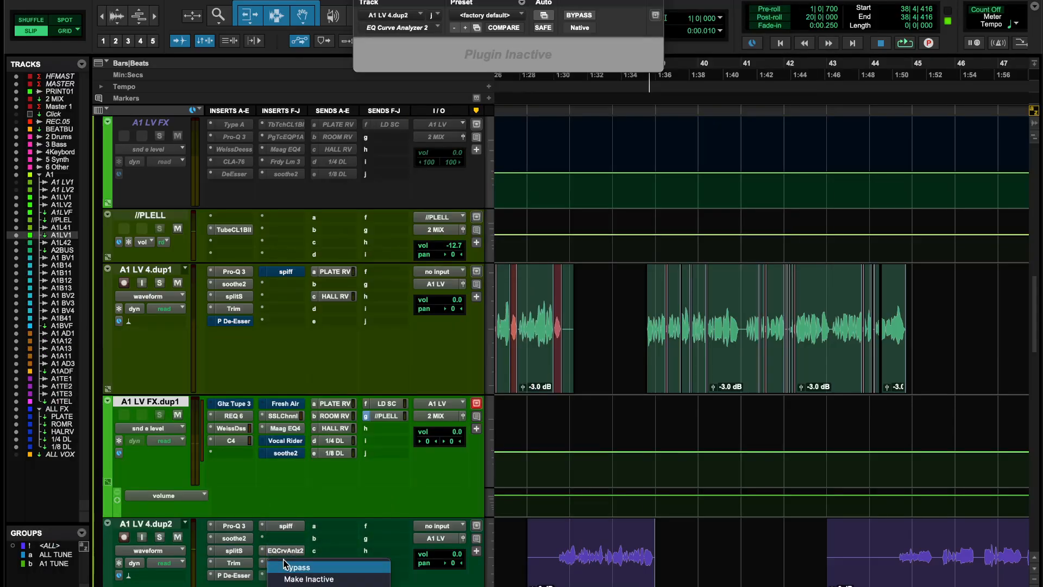
left_click(306, 578)
right_click(291, 552)
left_click(313, 567)
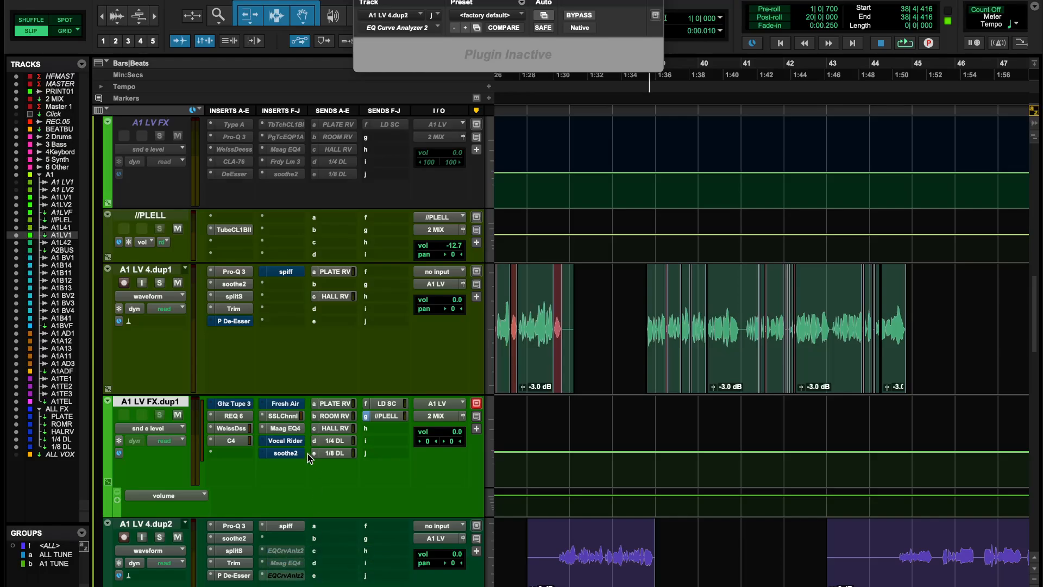
Take Fresh Air on A1 LV FX.dup1 out of bypass, display its settings and close the inactive analyzer's window.
right_click(283, 405)
left_click(283, 407)
left_click(285, 404)
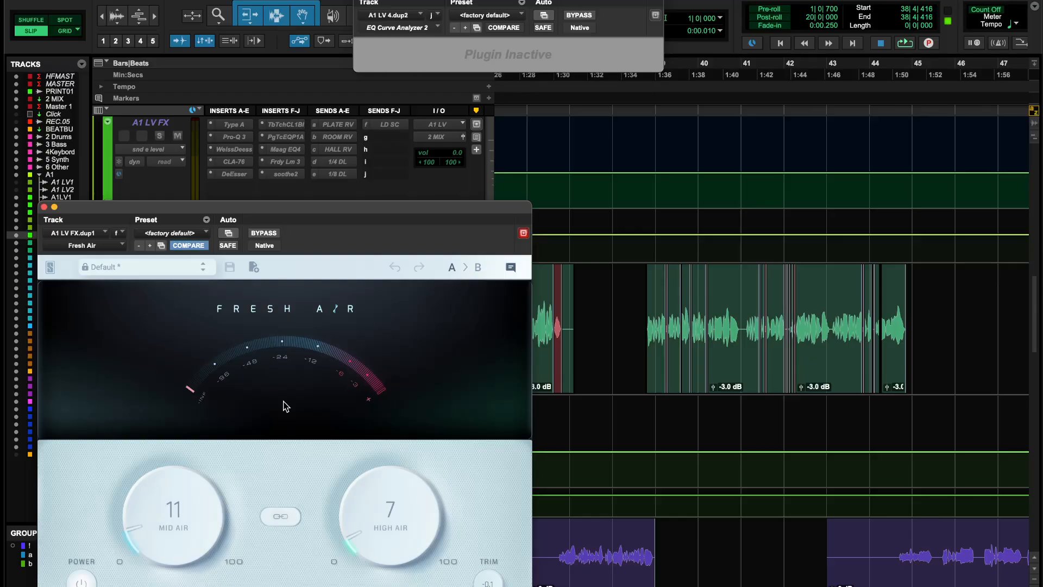
left_click_drag(312, 211, 364, 143)
left_click(359, 0)
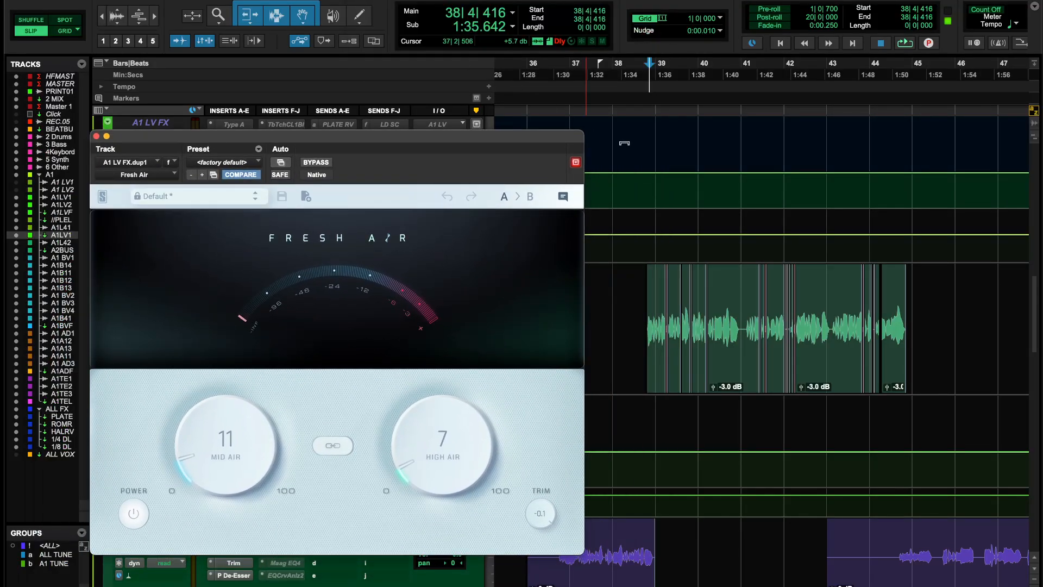
Play the vocal while switching Fresh Air's processing off and on to compare the sound, and close the plug-in.
left_click(136, 514)
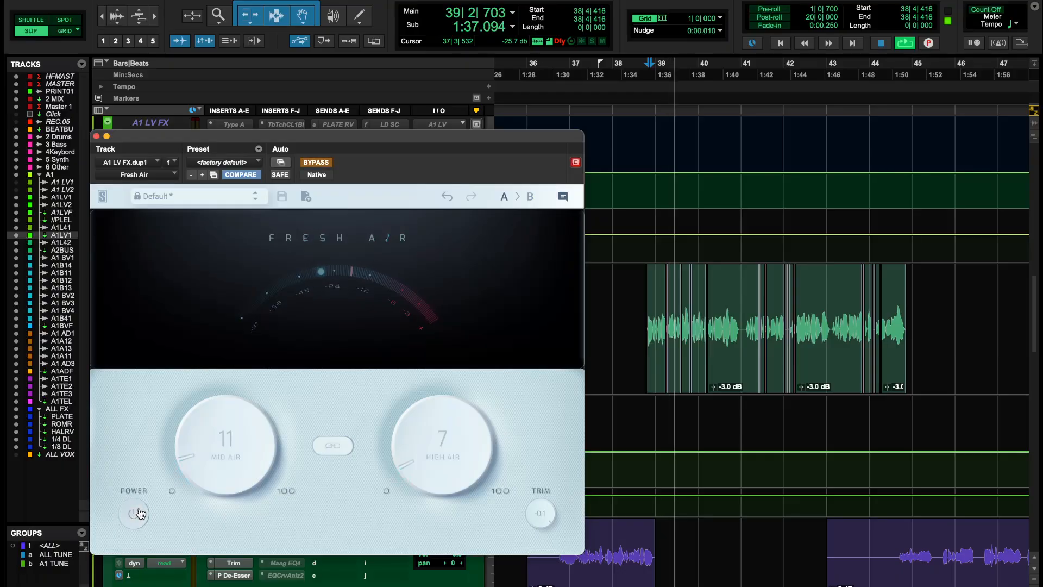
left_click(135, 514)
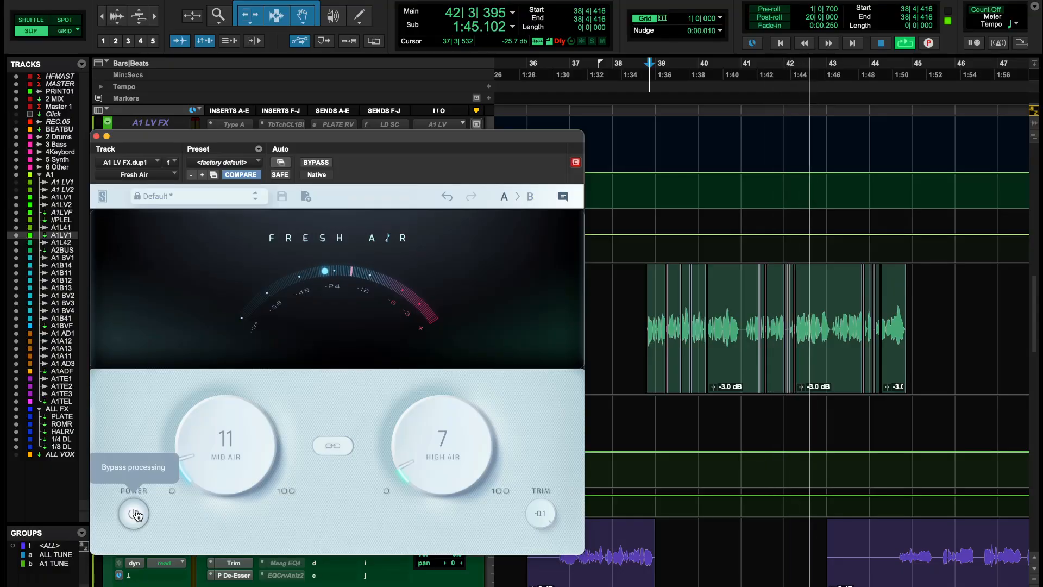
left_click(136, 514)
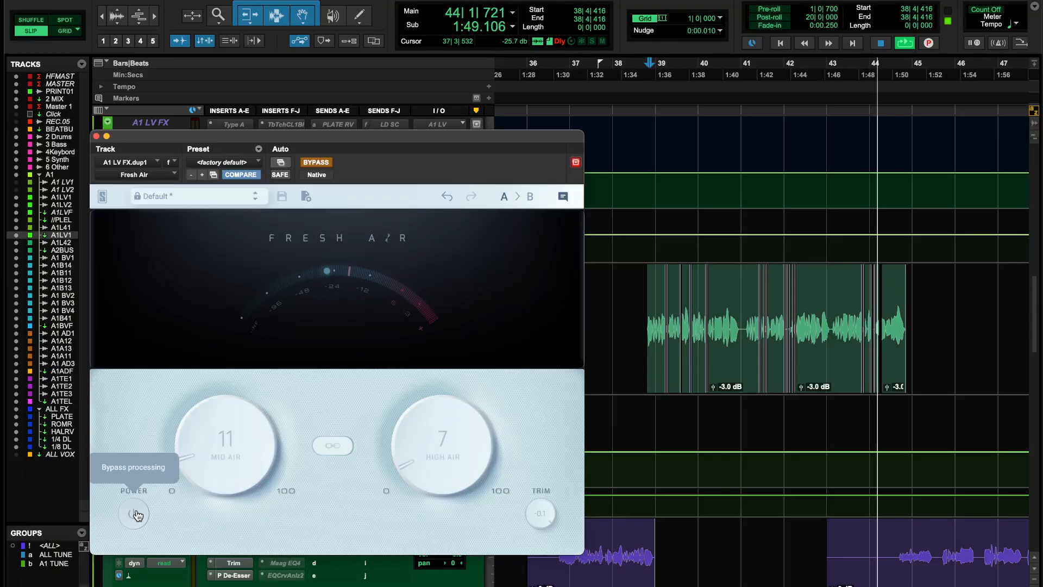
left_click(135, 514)
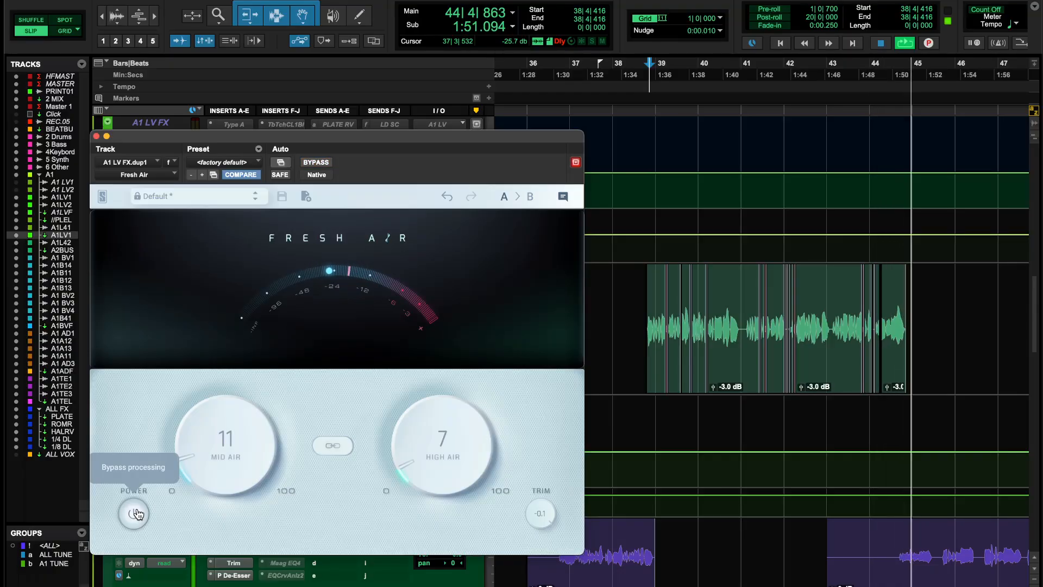
key("space")
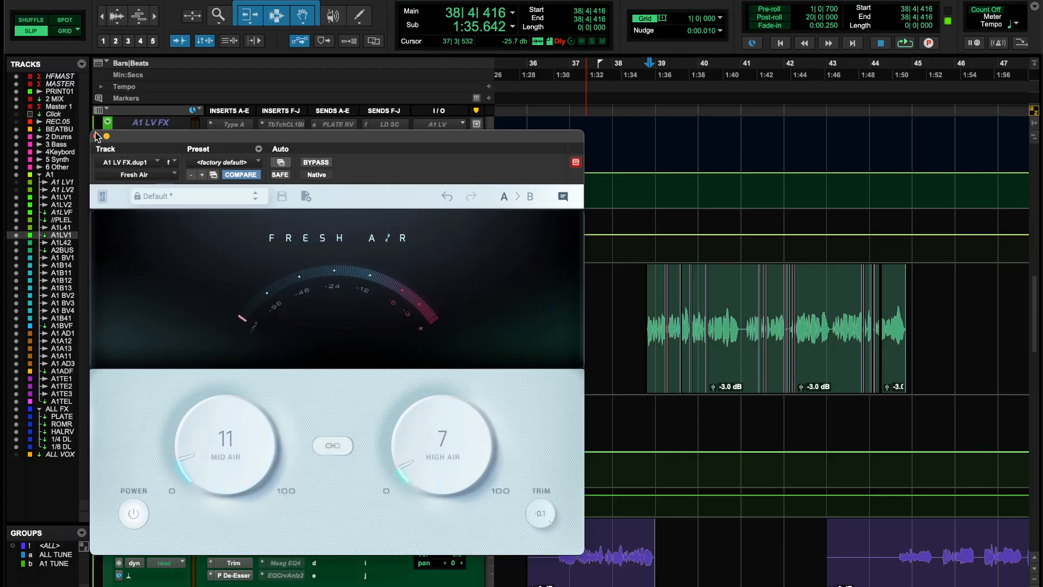
left_click(96, 136)
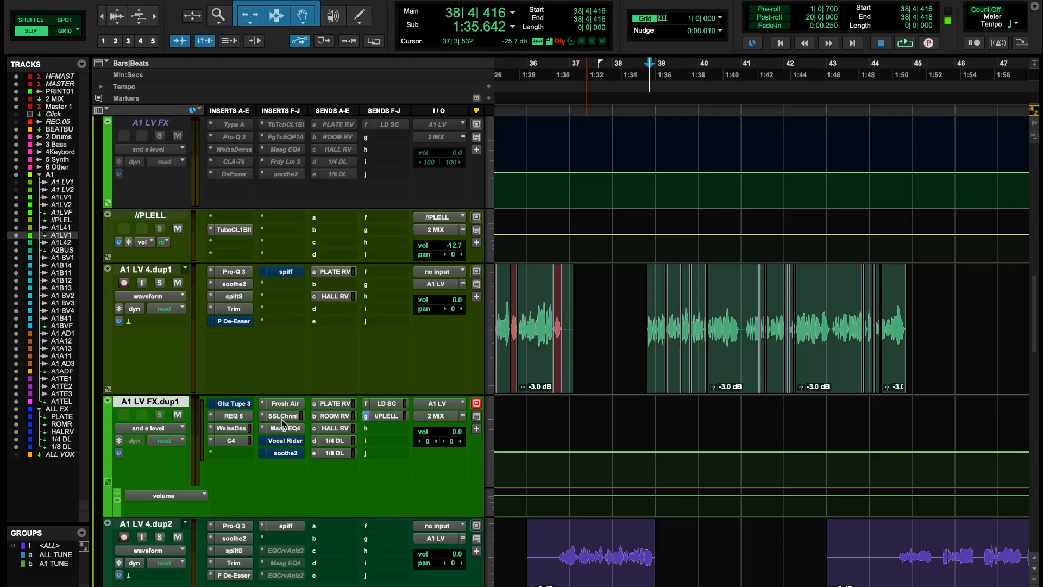
left_click(283, 403)
left_click(96, 136)
Take the UAD Precision De-Esser on A1 LV 4.dup1 out of bypass and display its settings.
right_click(235, 320)
left_click(236, 321)
left_click(236, 321)
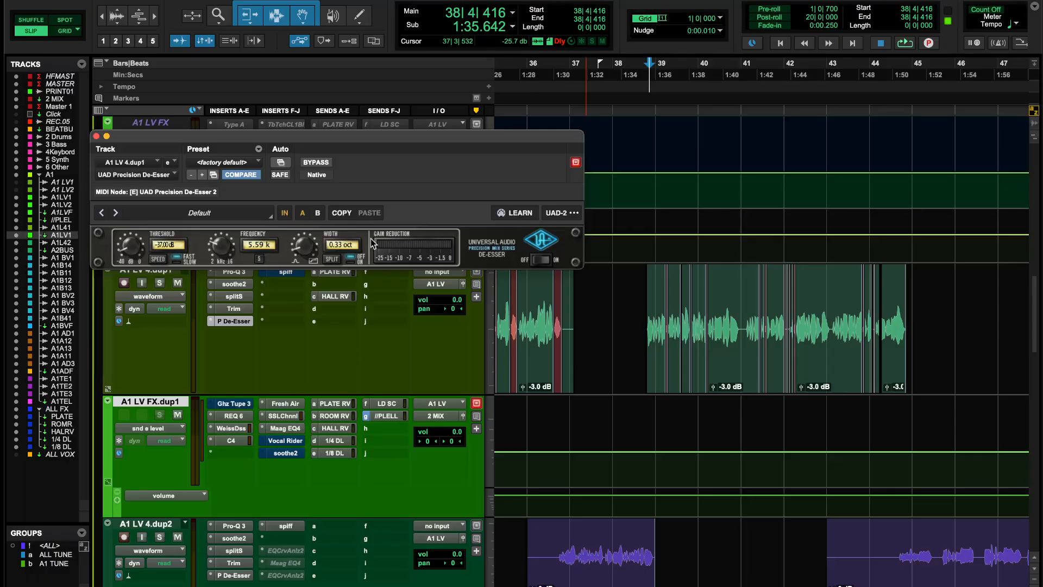
Play the vocal from several earlier positions to check the de-esser's gain reduction, and close its window.
left_click(581, 84)
key("space")
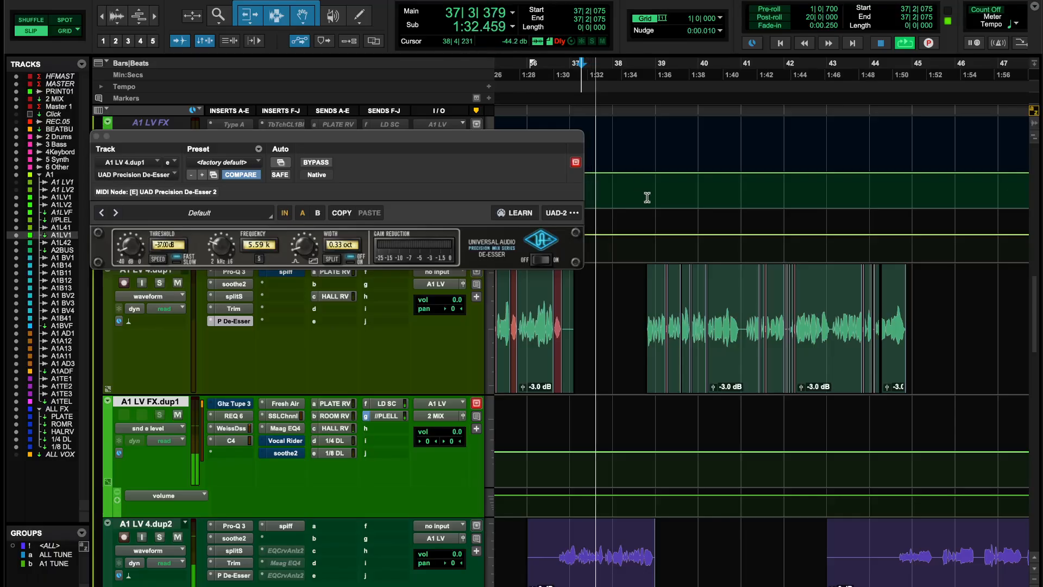
left_click(517, 74)
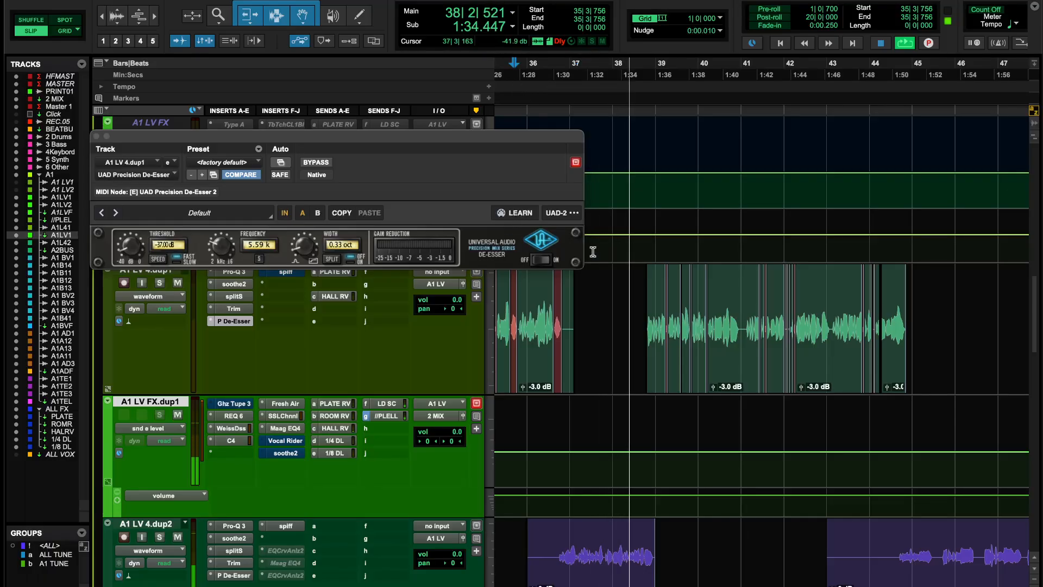
left_click(516, 75)
key("space")
scroll(637, 326, "left", 10)
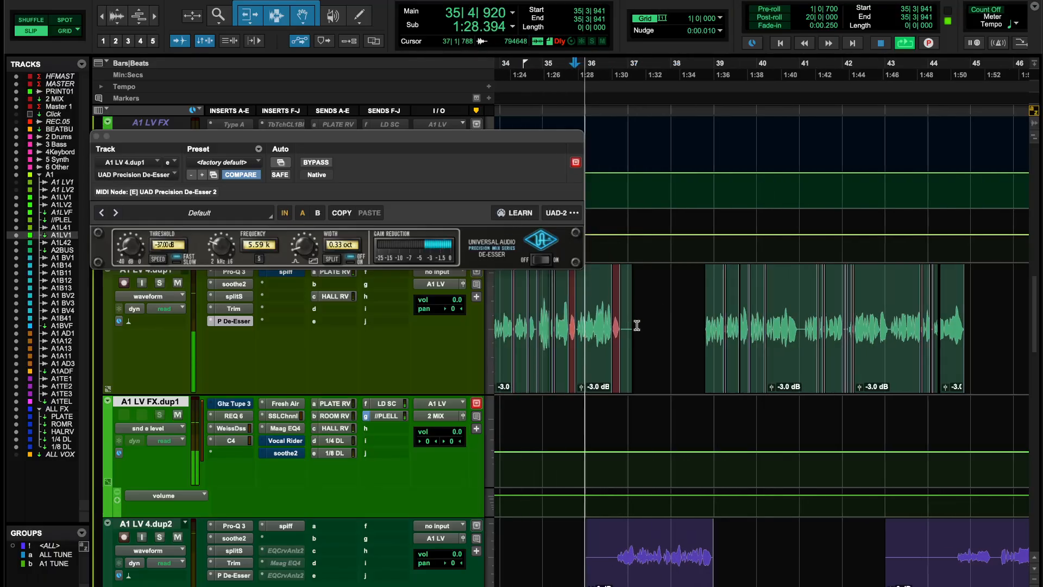
left_click(647, 71)
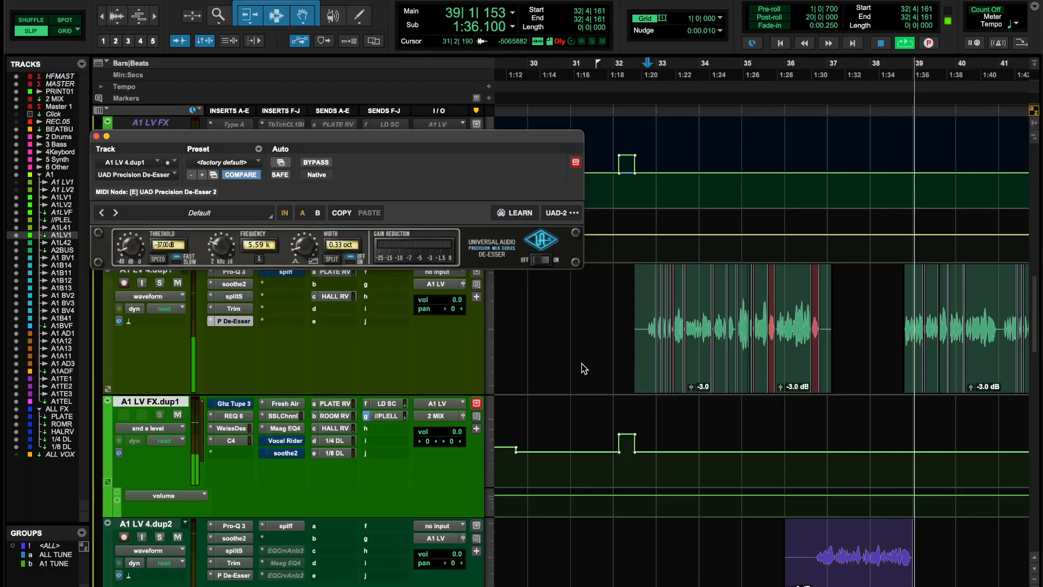
left_click(97, 136)
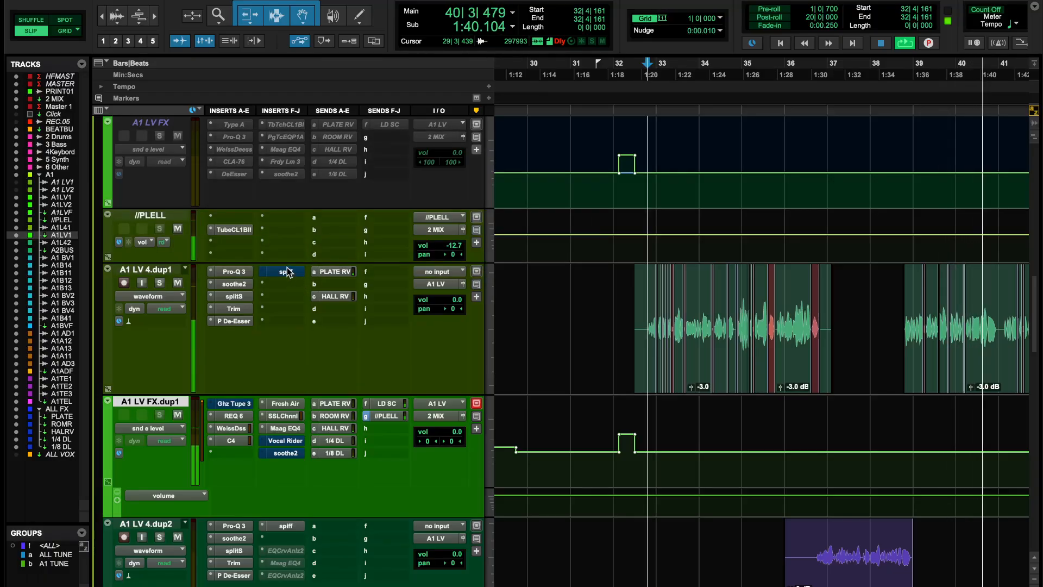
Take spiff on A1 LV 4.dup1 out of bypass, display its settings and stop playback.
right_click(286, 272)
left_click(287, 273)
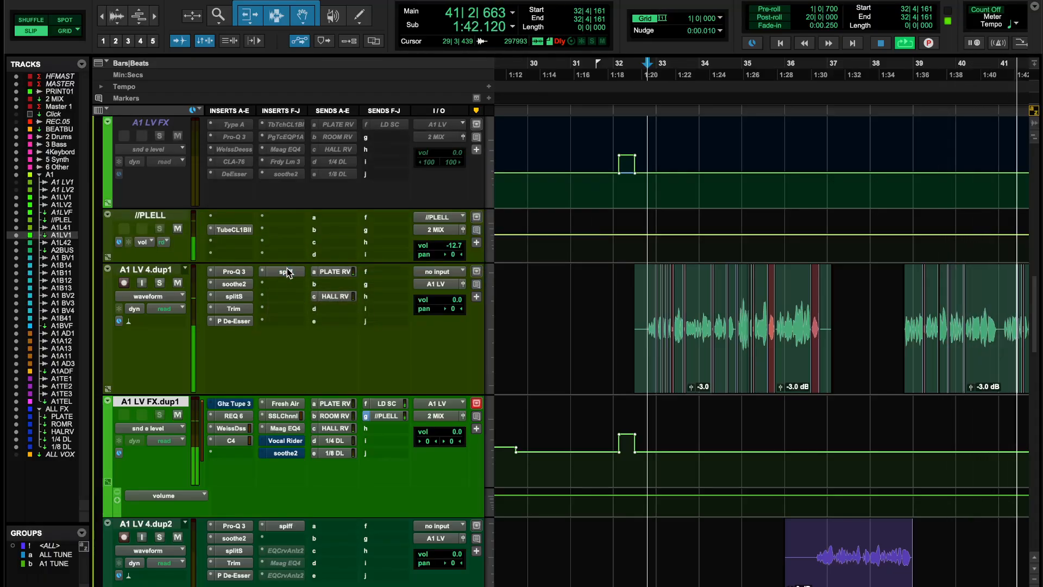
left_click(287, 273)
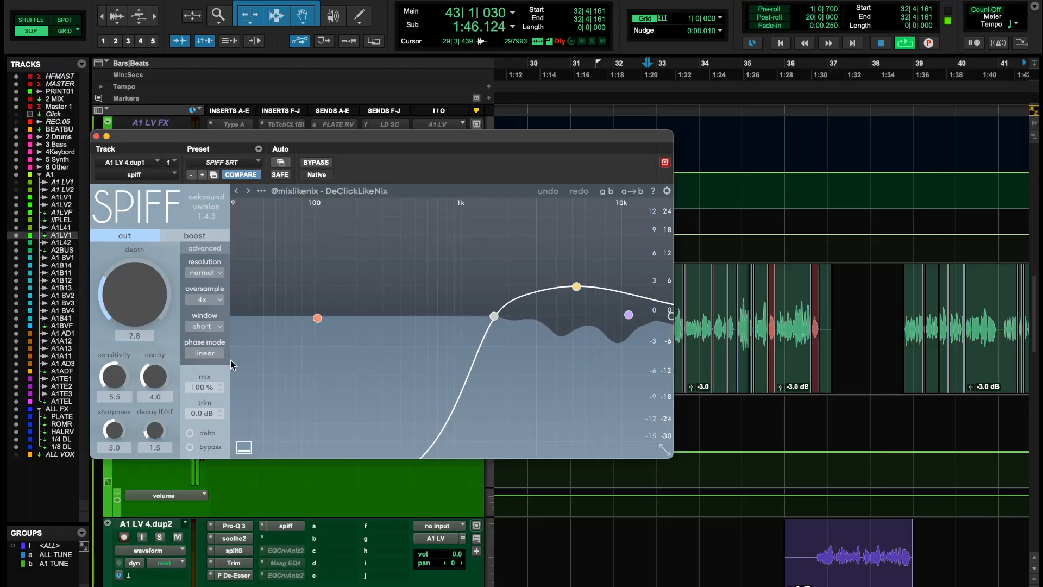
key("space")
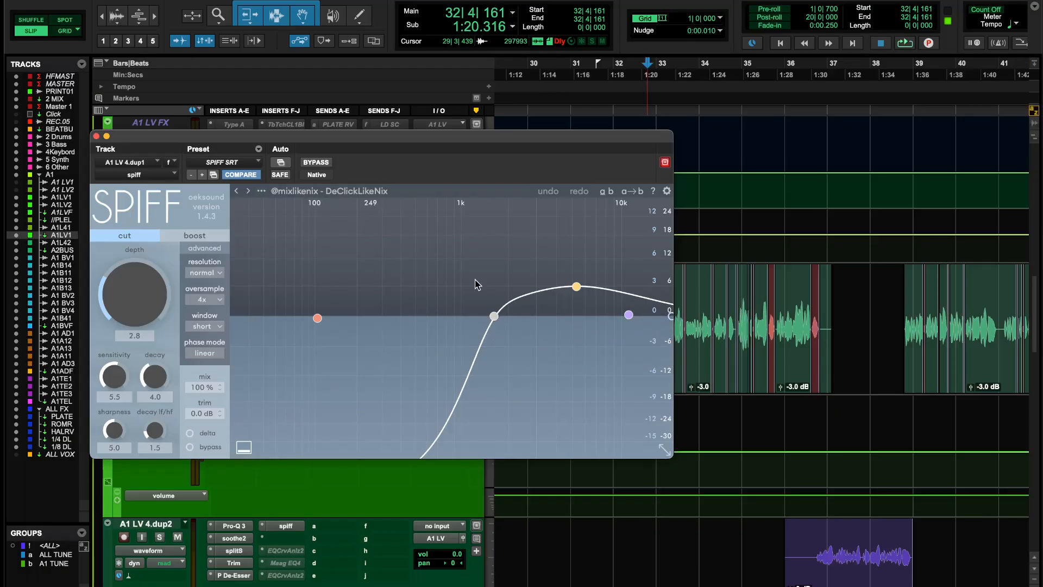
Look through spiff's preset list and close it with the current preset kept.
left_click(377, 192)
left_click(376, 191)
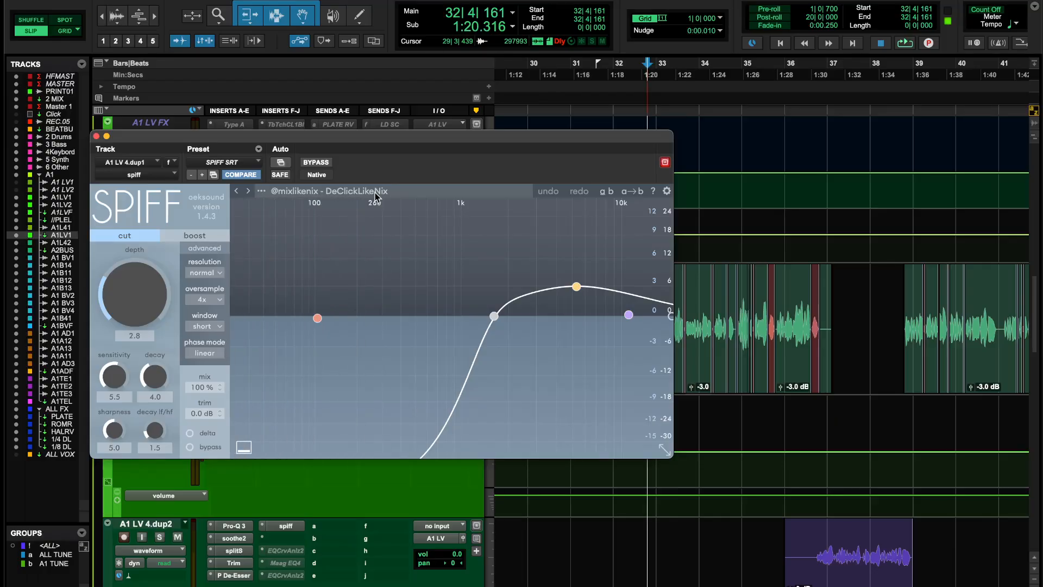
left_click(377, 191)
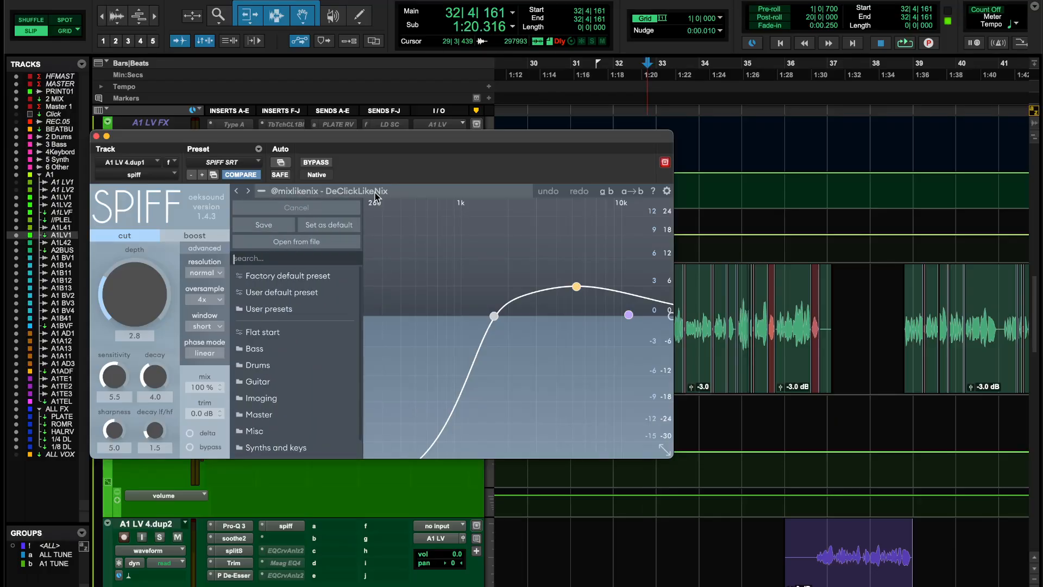
left_click(377, 194)
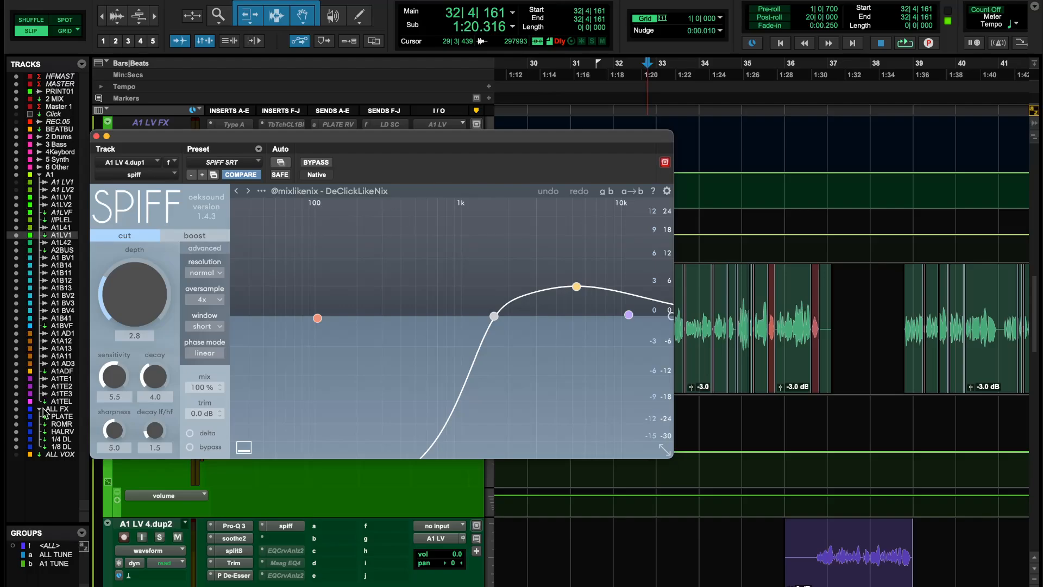
Set spiff's sharpness to 3.0 and raise band 2 to 9.5 dB sensitivity at 5.1 kHz during playback.
key("space")
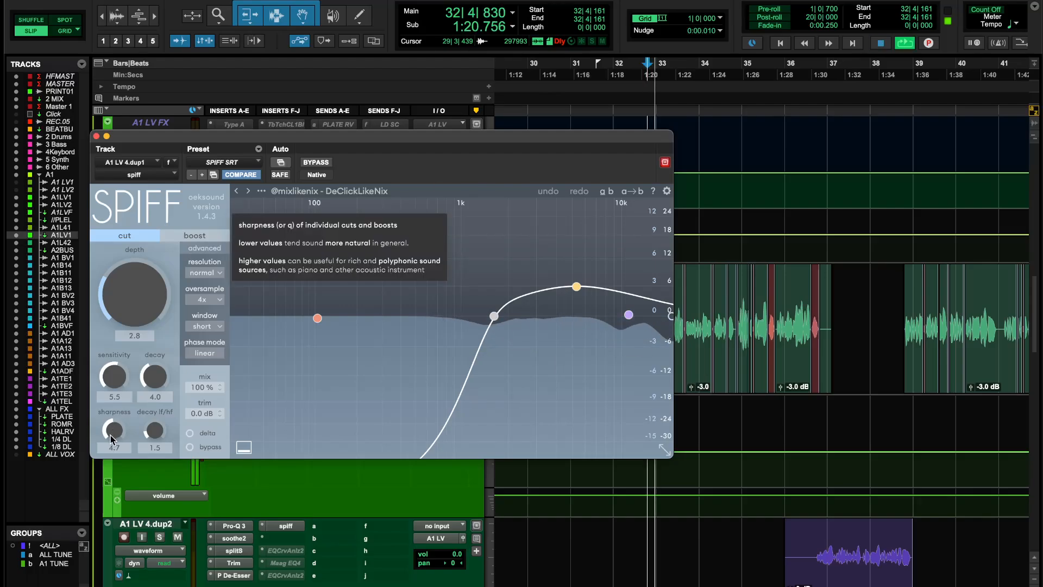
left_click_drag(111, 429, 115, 463)
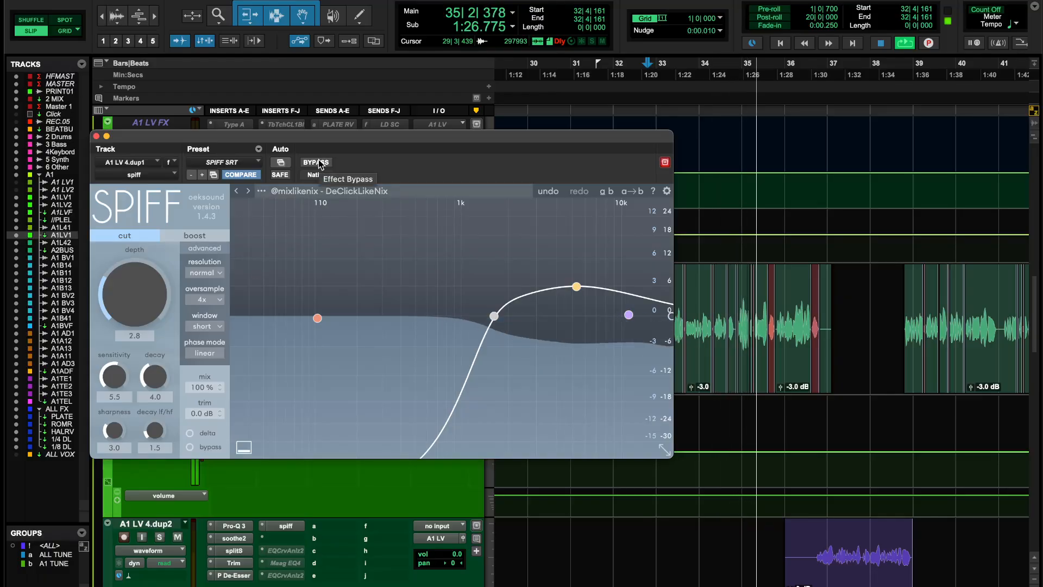
left_click_drag(570, 291, 575, 273)
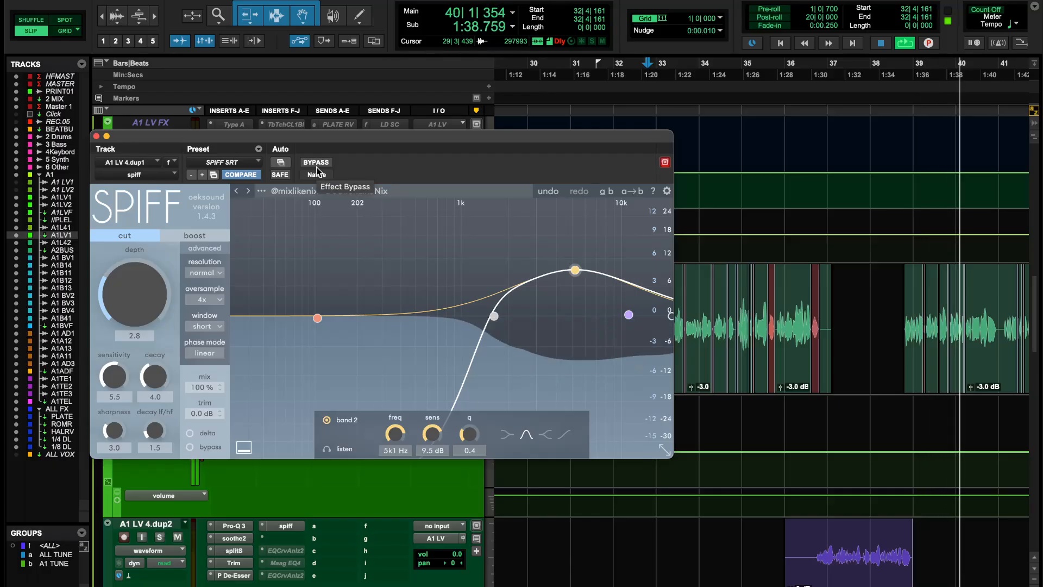
Restart playback from around bar 36 to listen to the vocal through the adjusted spiff.
key("space")
left_click(810, 81)
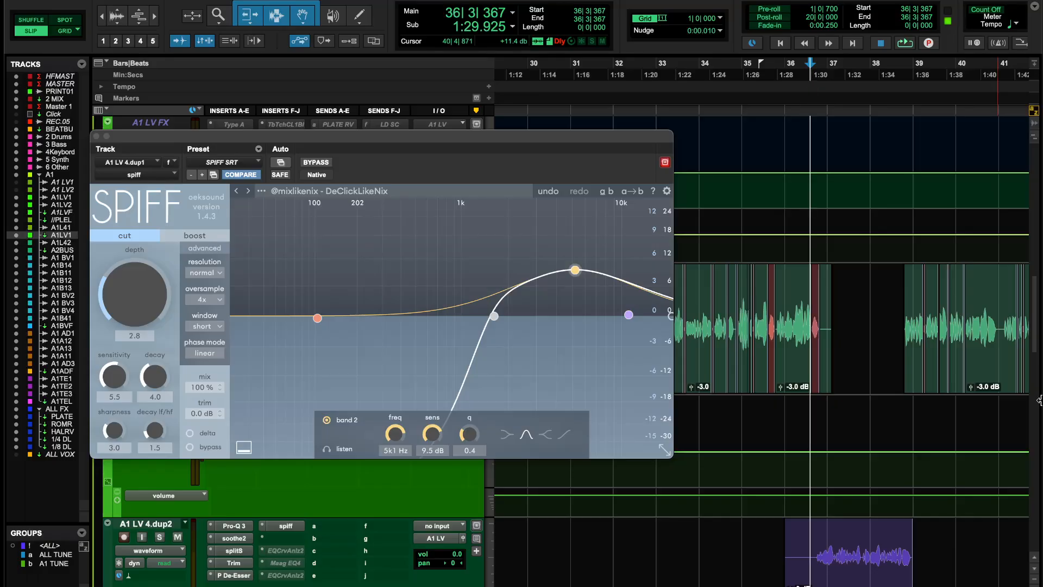
scroll(906, 429, "right", 3)
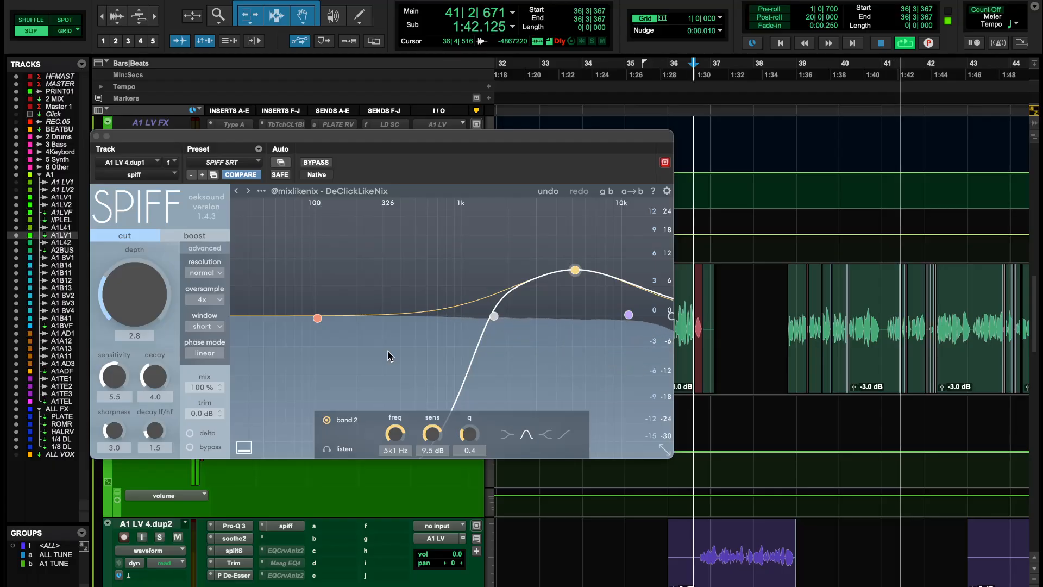
Set spiff's depth to 3.2 while listening, stop playback and close the spiff window.
left_click_drag(159, 281, 159, 276)
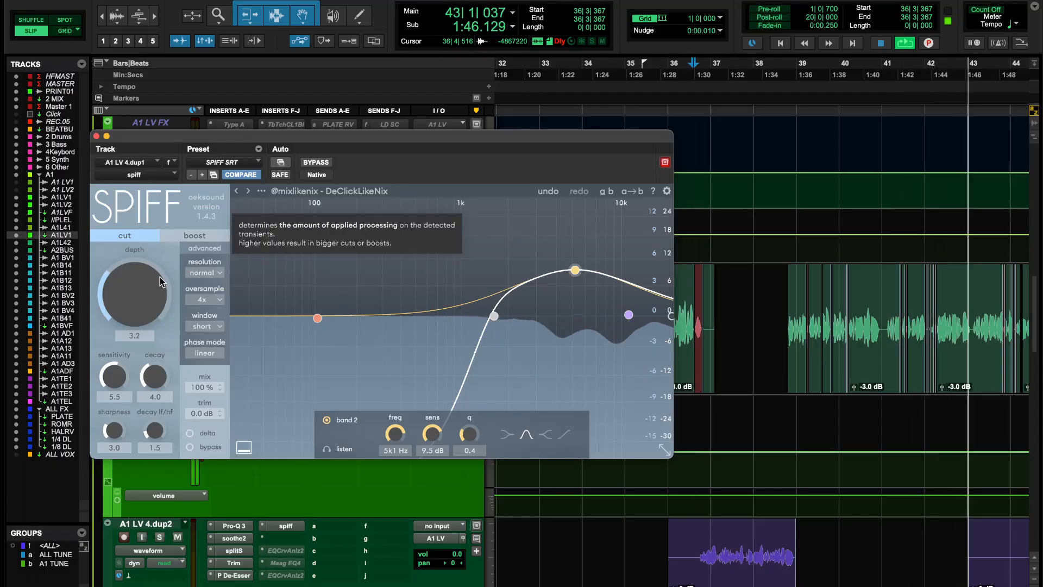
key("space")
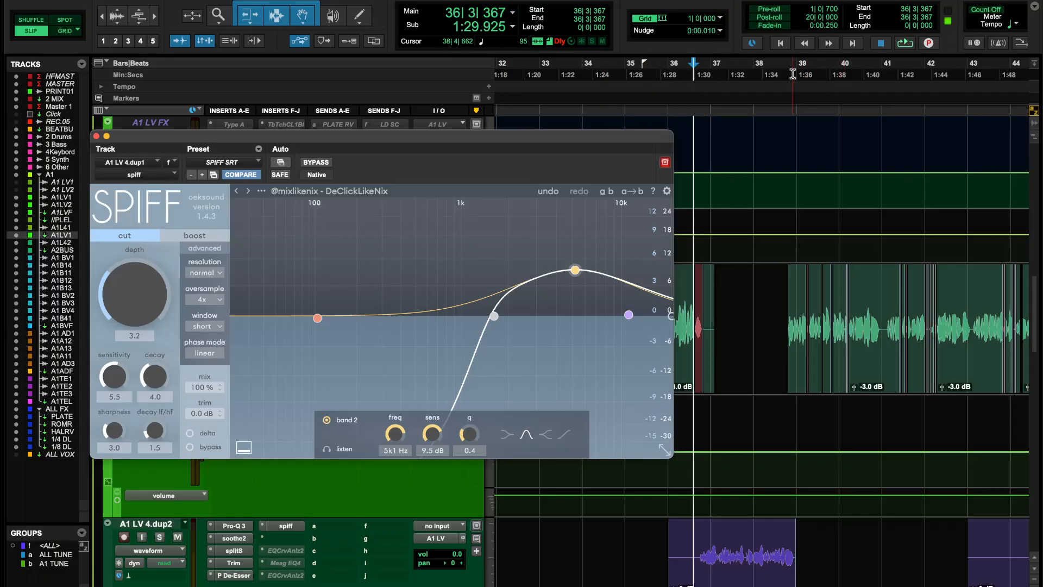
left_click(97, 137)
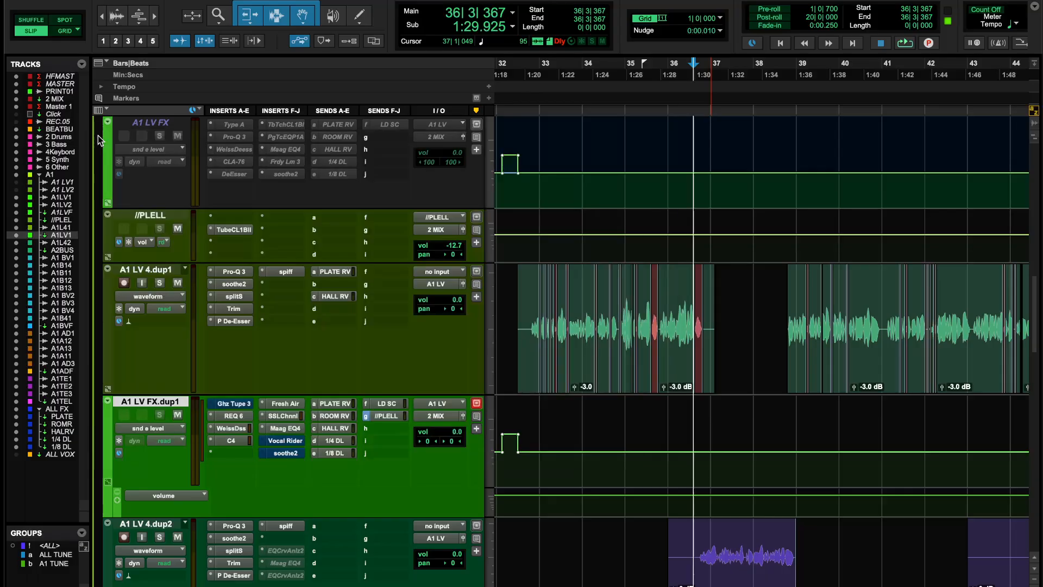
Take Vocal Rider on A1 LV FX.dup1 out of bypass, display its settings and close its window.
right_click(288, 443)
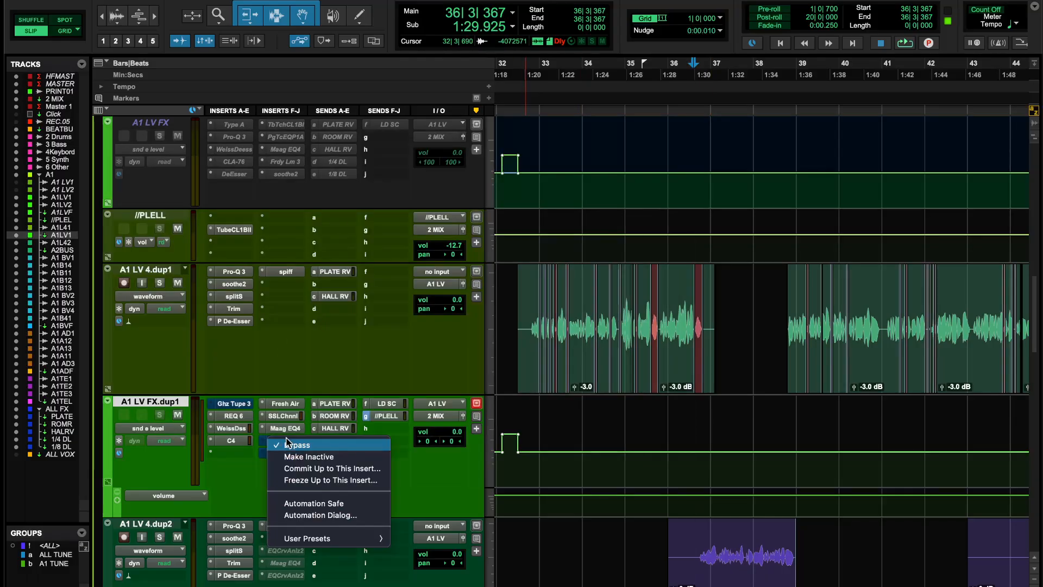
left_click(288, 443)
left_click(287, 442)
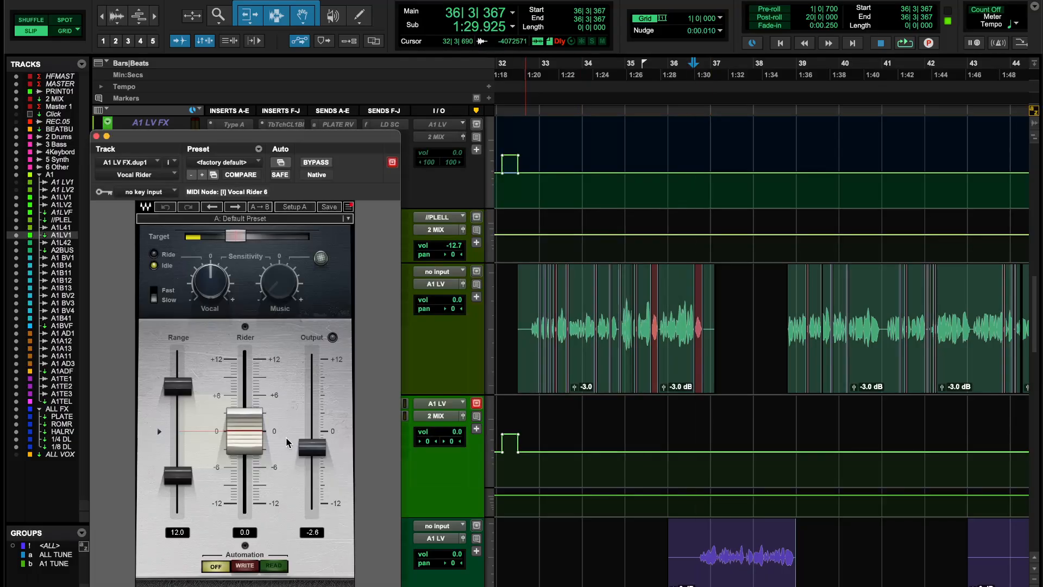
left_click(97, 137)
Take soothe2 on A1 LV FX.dup1 out of bypass, display its settings and close its window.
right_click(283, 453)
left_click(283, 458)
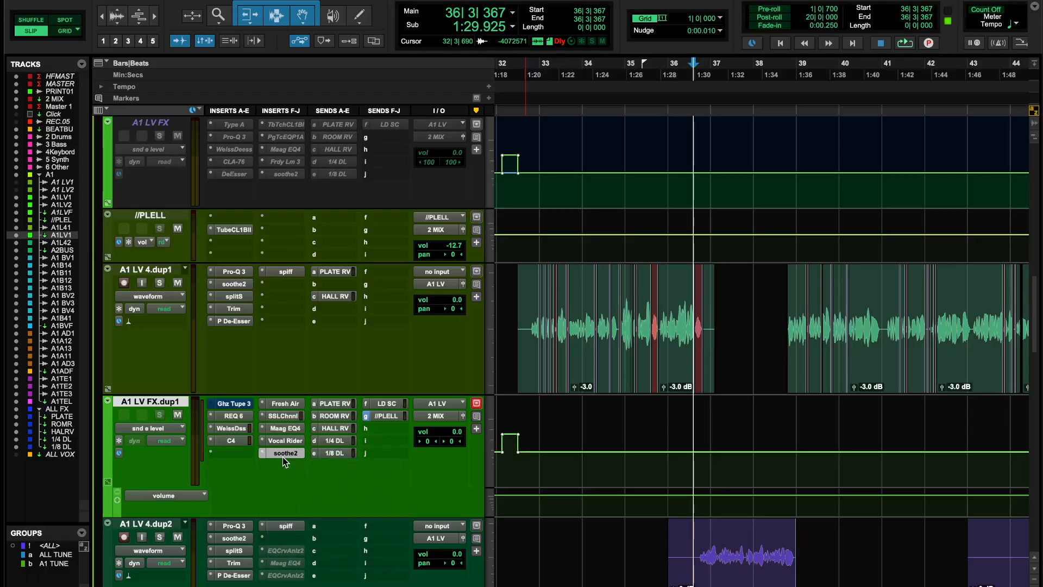
left_click(283, 454)
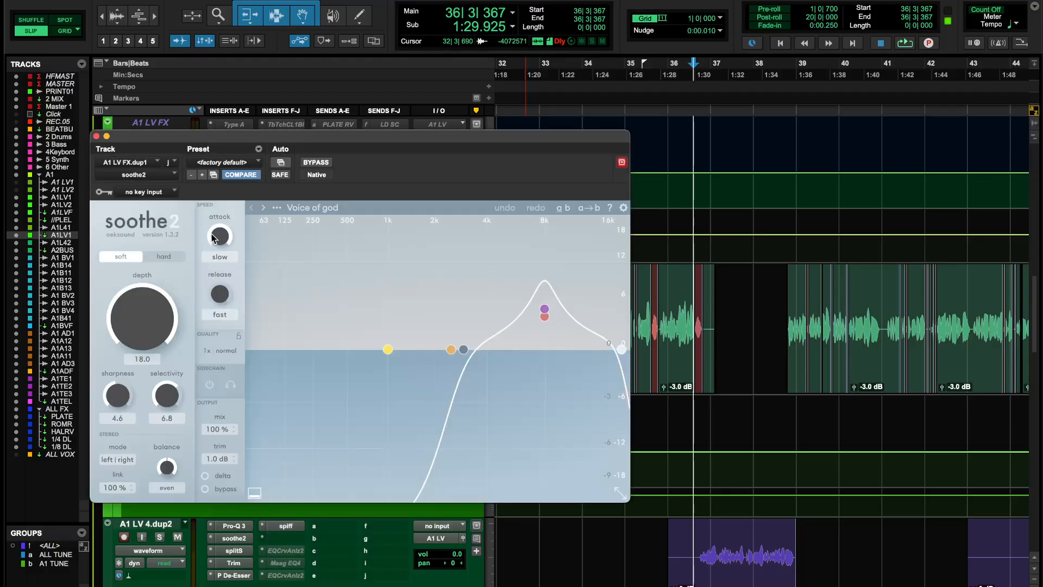
left_click(97, 136)
Take Ghz Tupe 3 on A1 LV FX.dup1 out of bypass, display its settings and close its window.
right_click(220, 406)
left_click(220, 407)
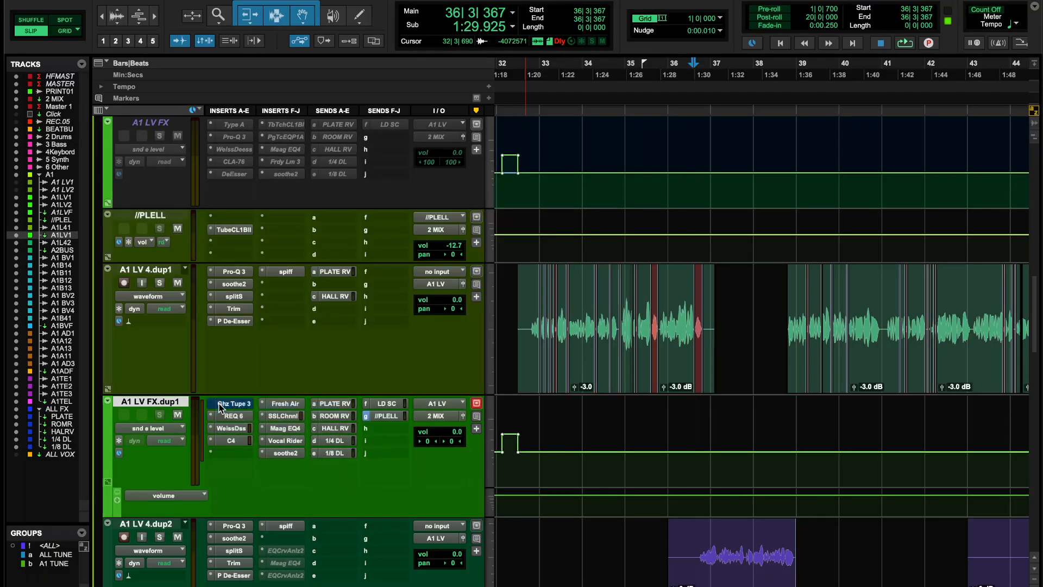
left_click(220, 407)
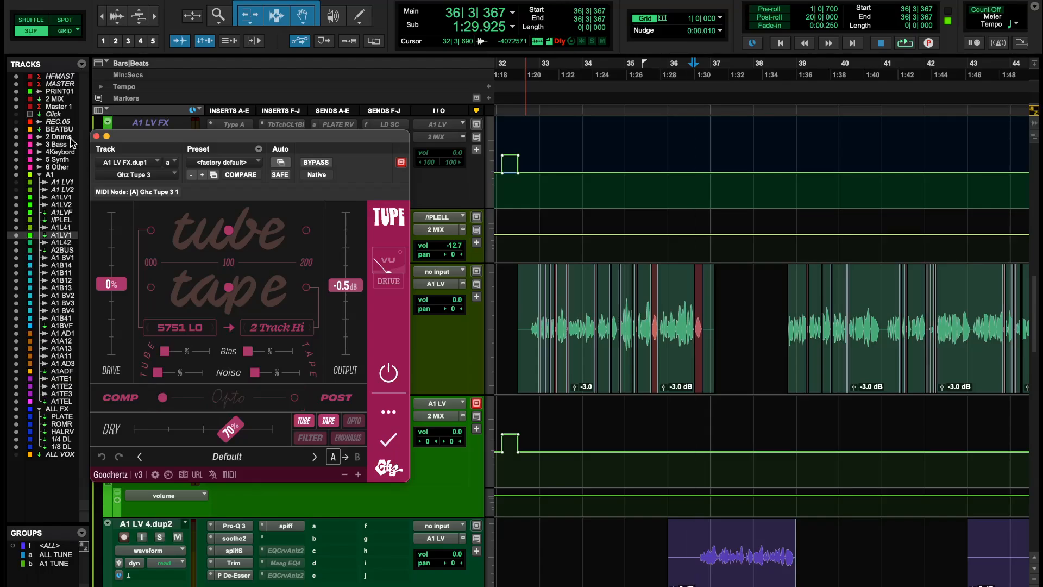
left_click(98, 136)
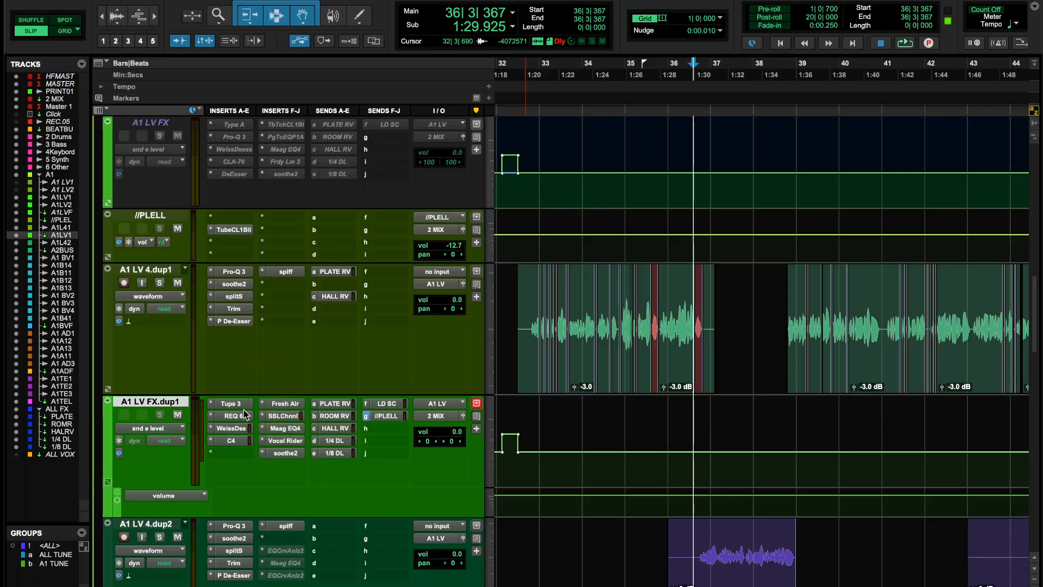
Play the vocal and bypass Ghz Tupe 3 and soothe2 on A1 LV FX.dup1 for comparison.
key("space")
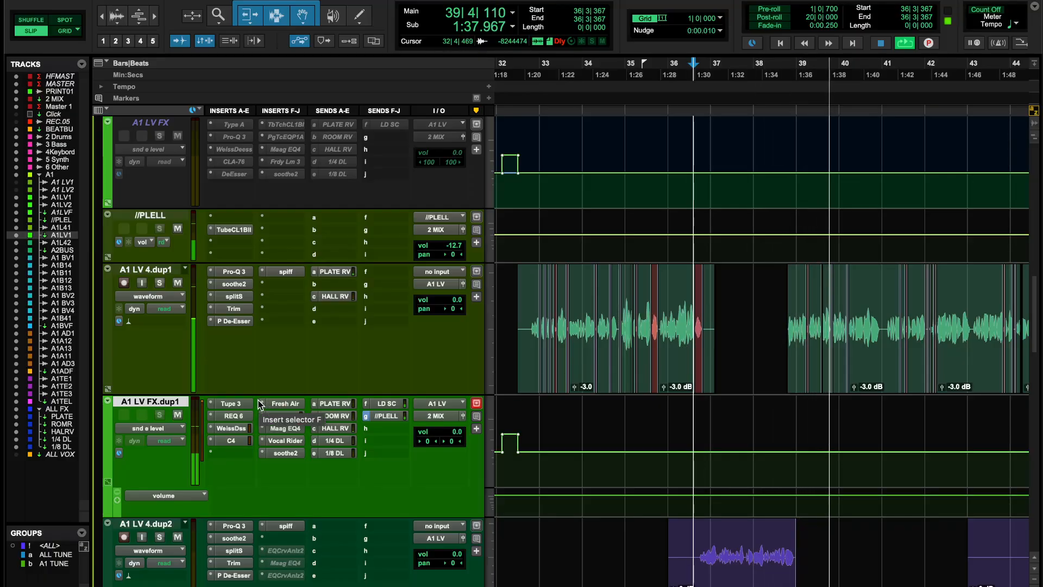
left_click(238, 403, "super")
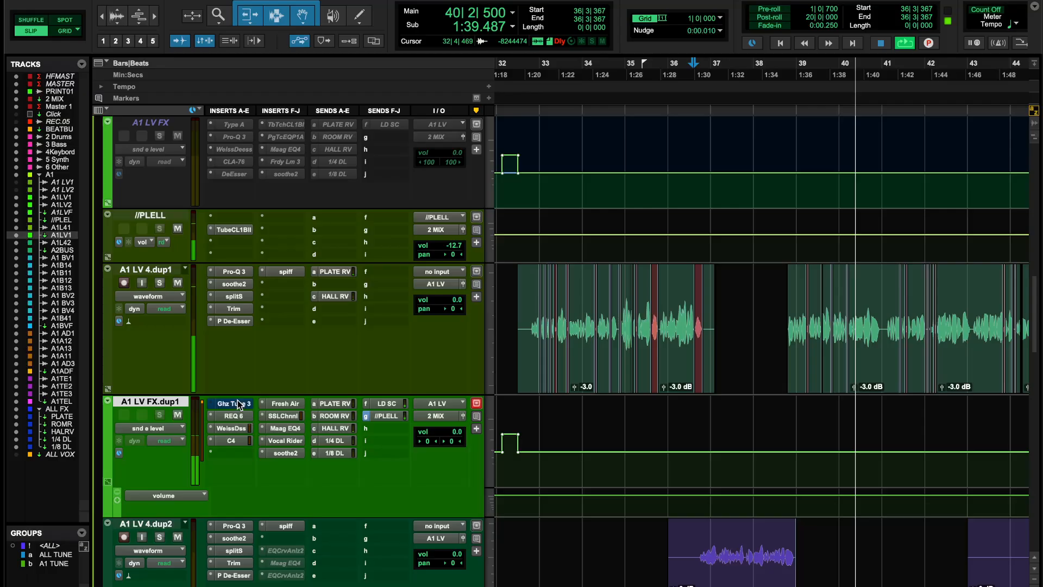
left_click(282, 455, "super")
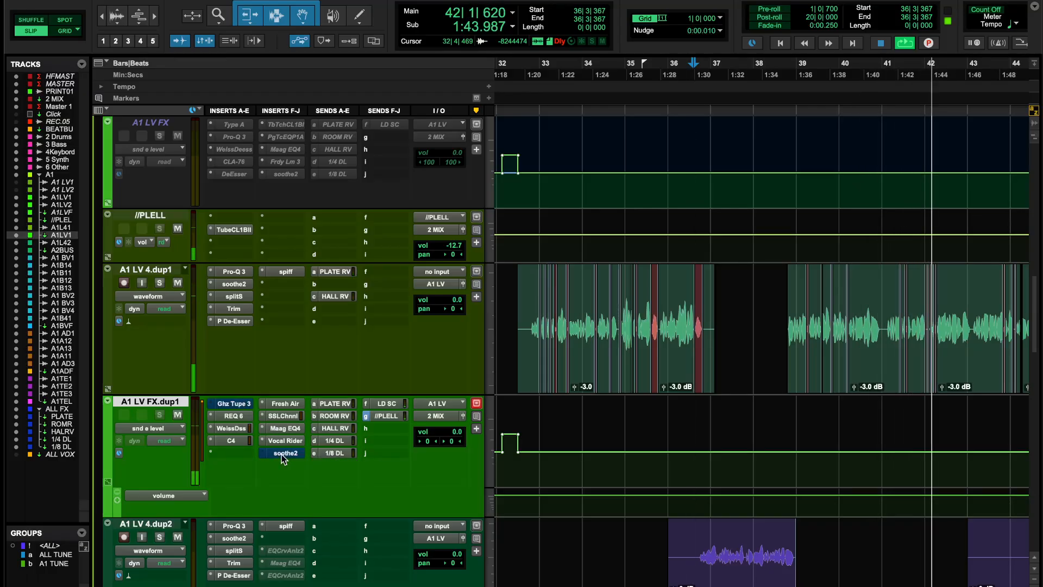
Replay the vocal from around bar 32 and take Tupe 3 and soothe2 on A1 LV FX.dup1 out of bypass.
scroll(707, 364, "right", 5)
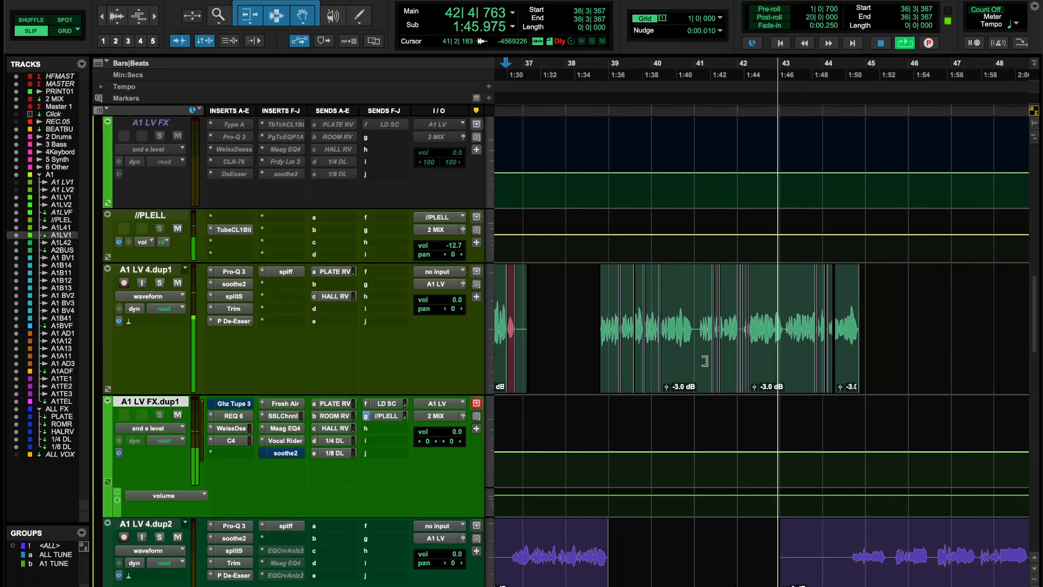
scroll(705, 362, "left", 6)
key("space")
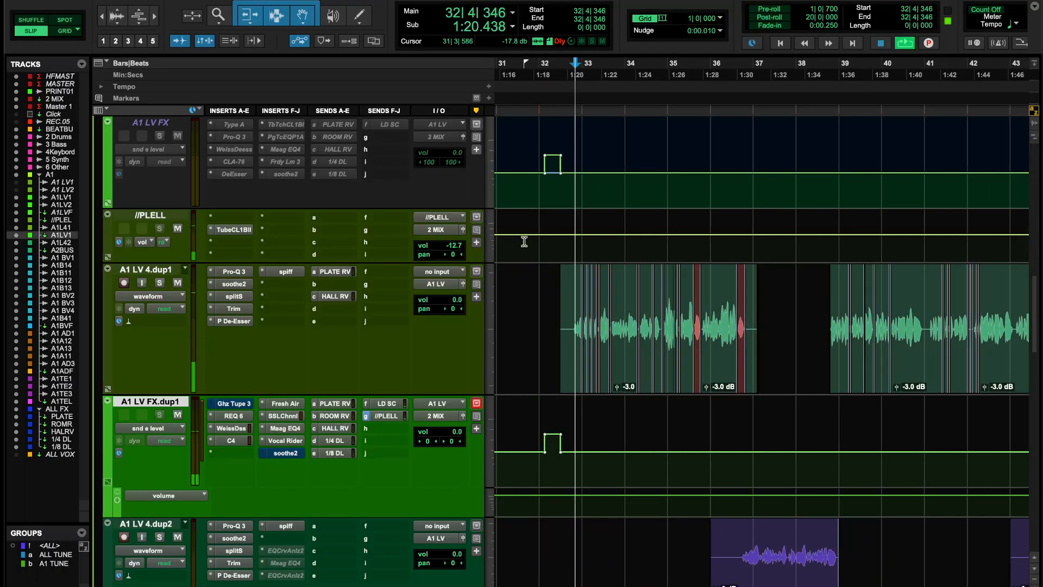
key("space")
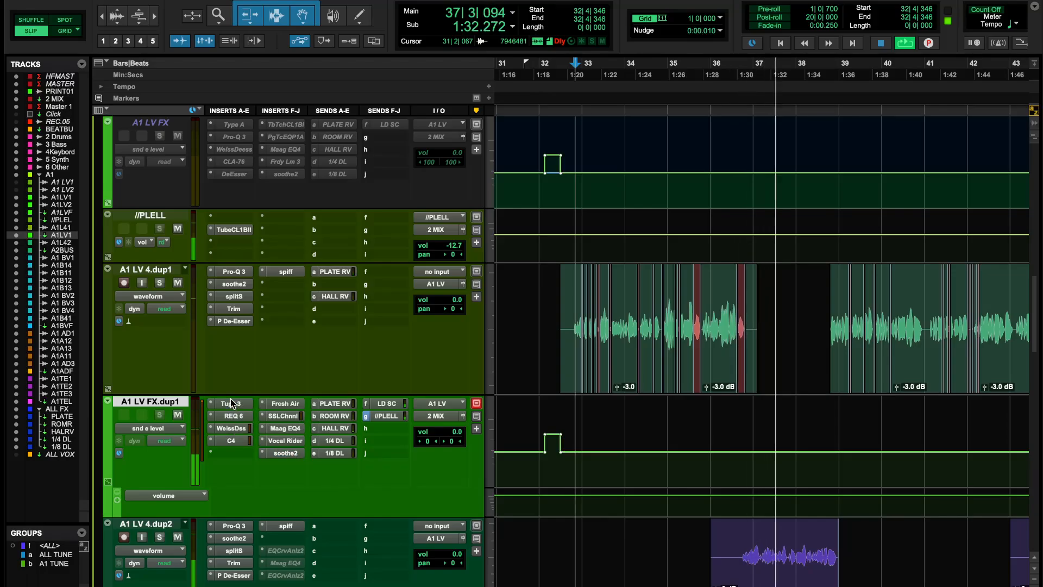
Display soothe2's settings on A1 LV FX.dup1 to watch its processing, and stop playback.
left_click(292, 453)
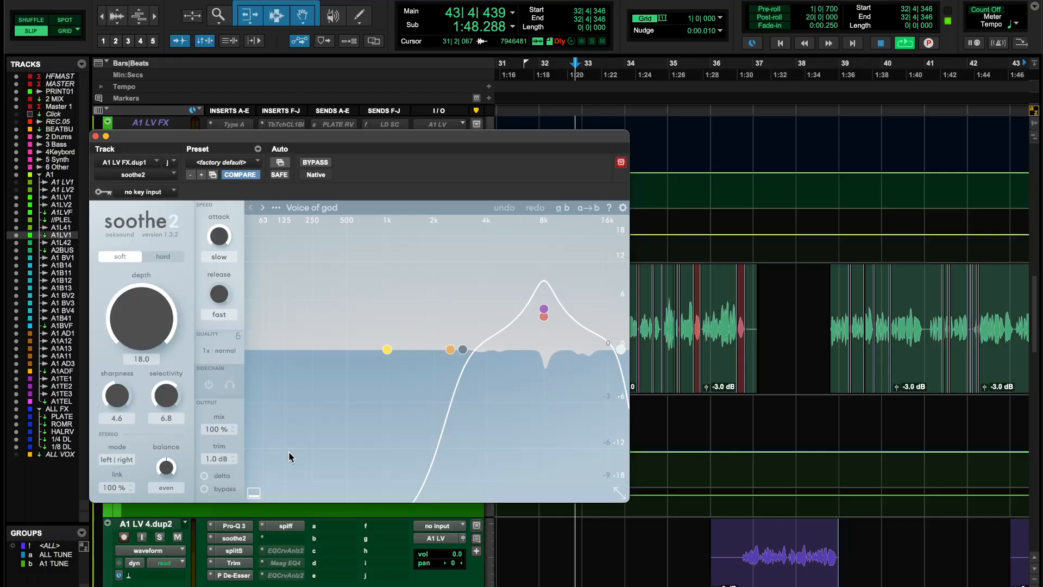
key("space")
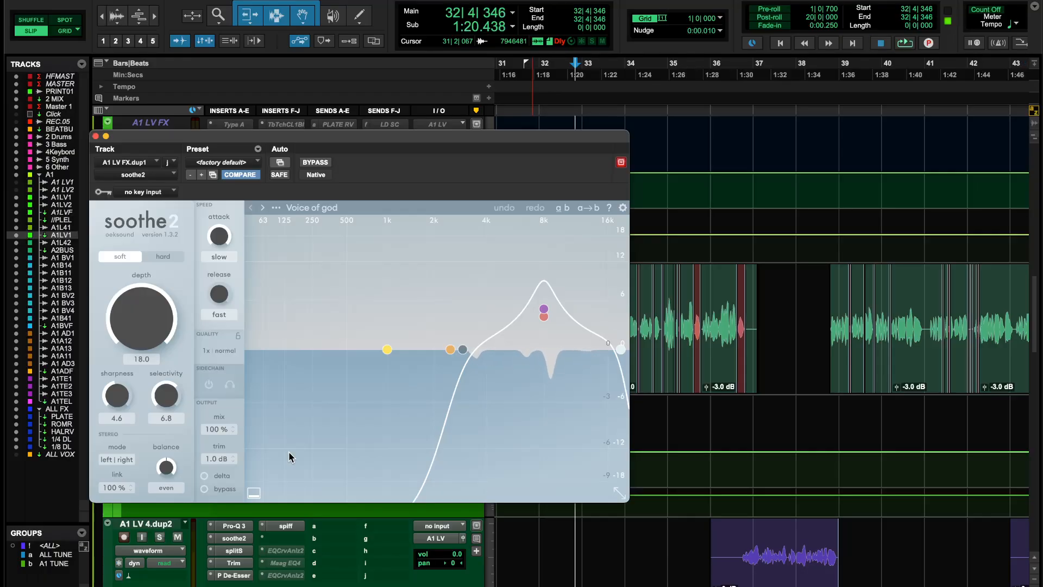